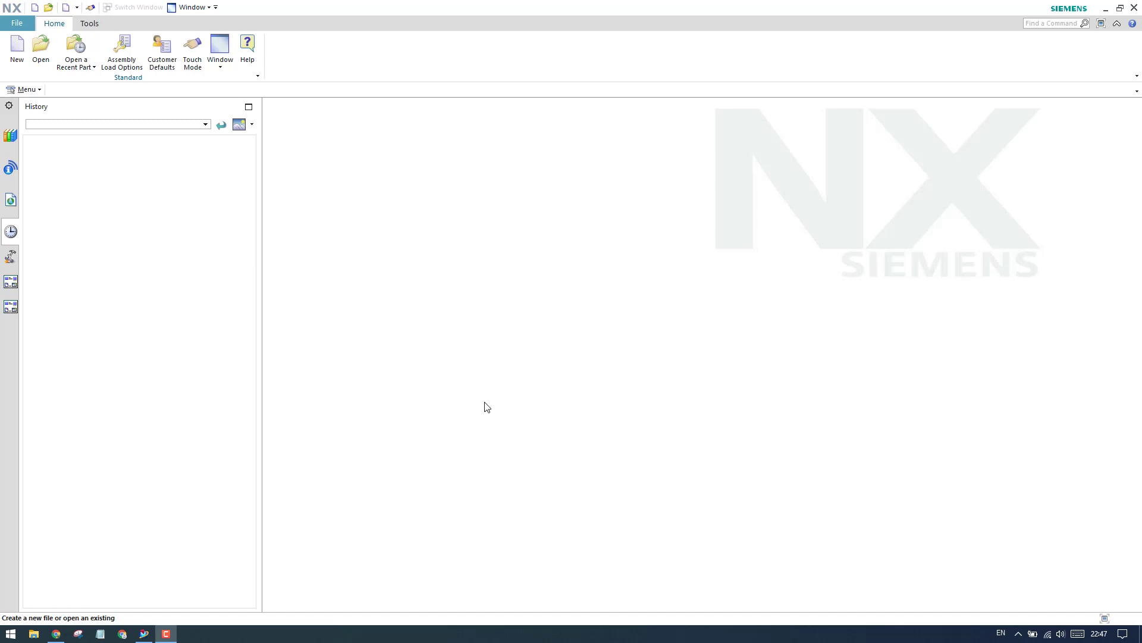
- Create a new millimetre part from the Model template and start a sketch on the default XY plane using the Inferred plane method
left_click(18, 53)
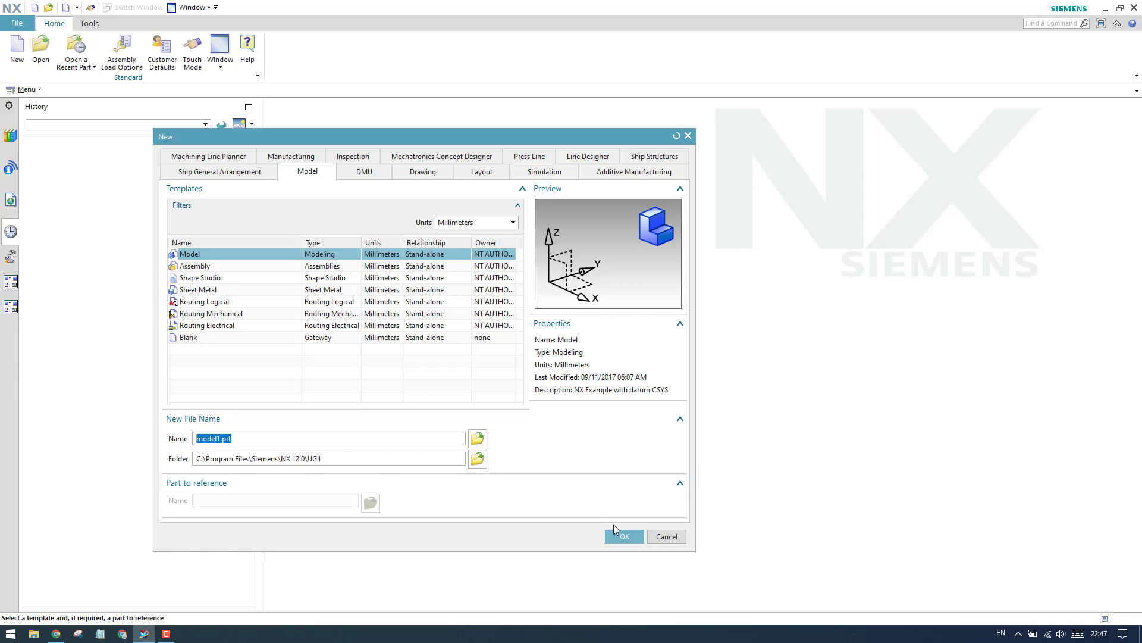
left_click(622, 537)
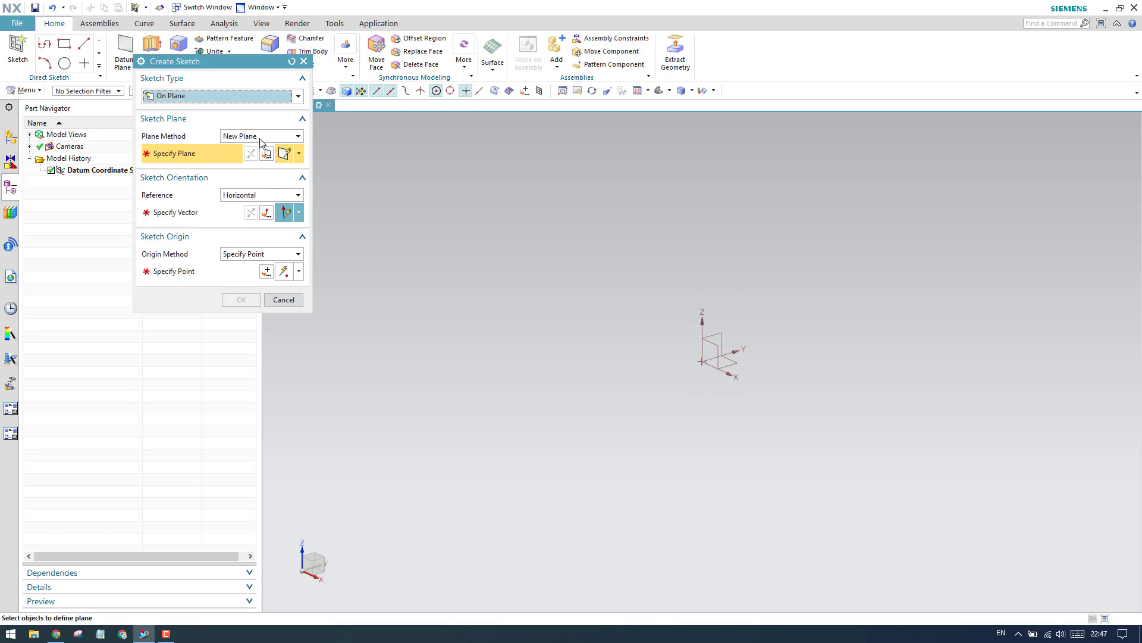
left_click(291, 61)
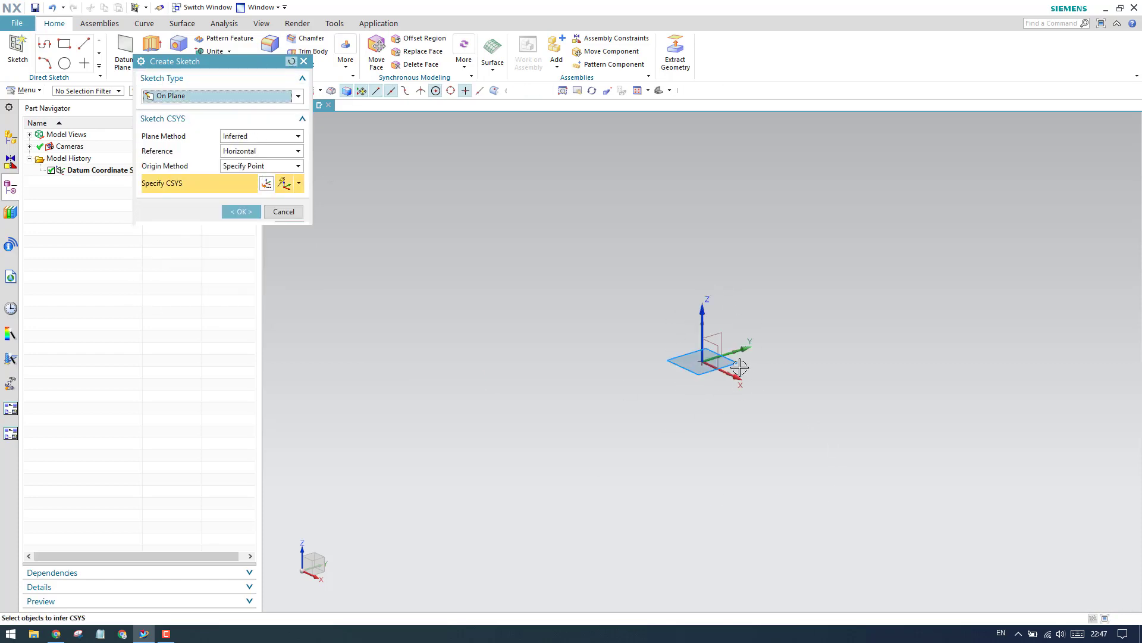
left_click(241, 212)
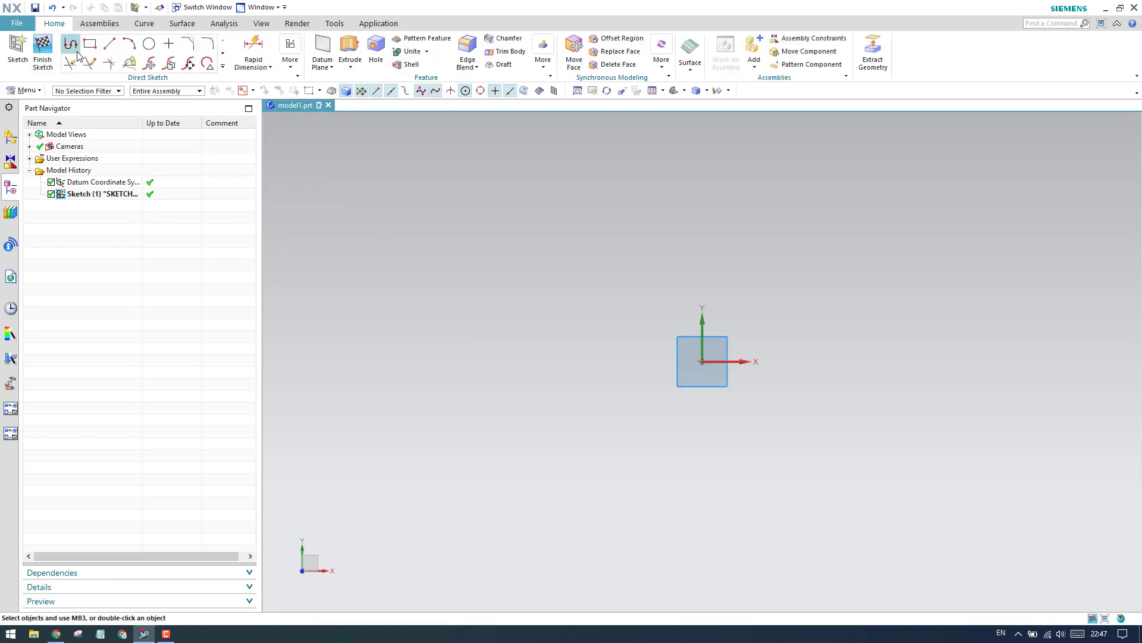
- Draw a closed five-sided line profile around the sketch origin, its first line about 96 mm long at 52 degrees
left_click(574, 355)
left_click(707, 185)
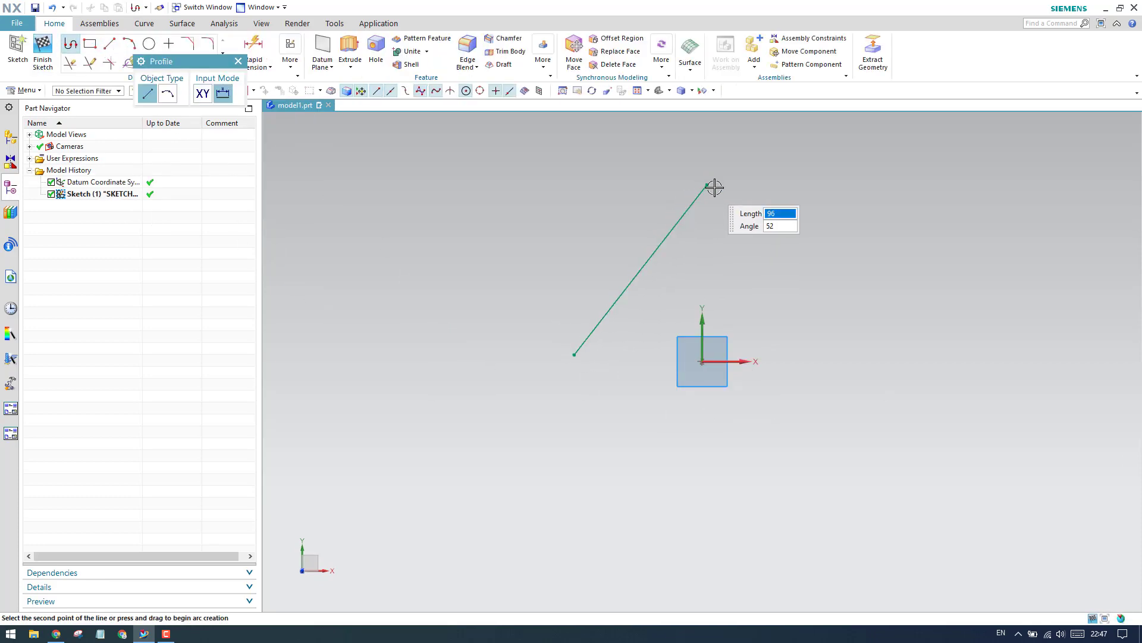
left_click(919, 316)
left_click(767, 511)
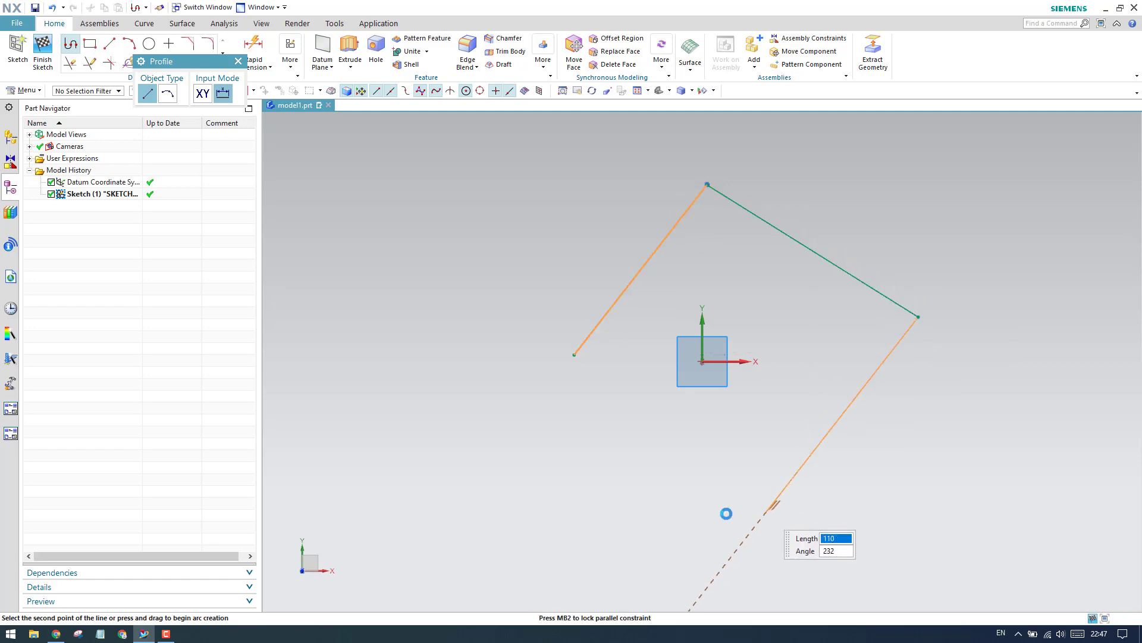
left_click(574, 568)
left_click(574, 355)
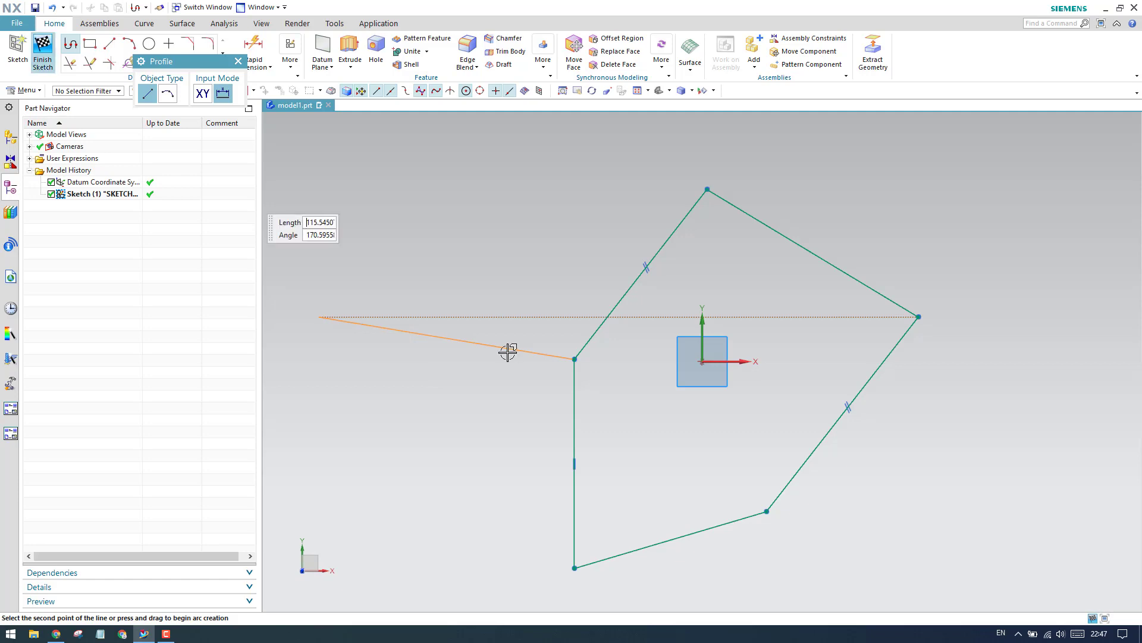
- Extrude the connected curves of the five-sided profile into a solid from -47 mm to 46 mm
key("x")
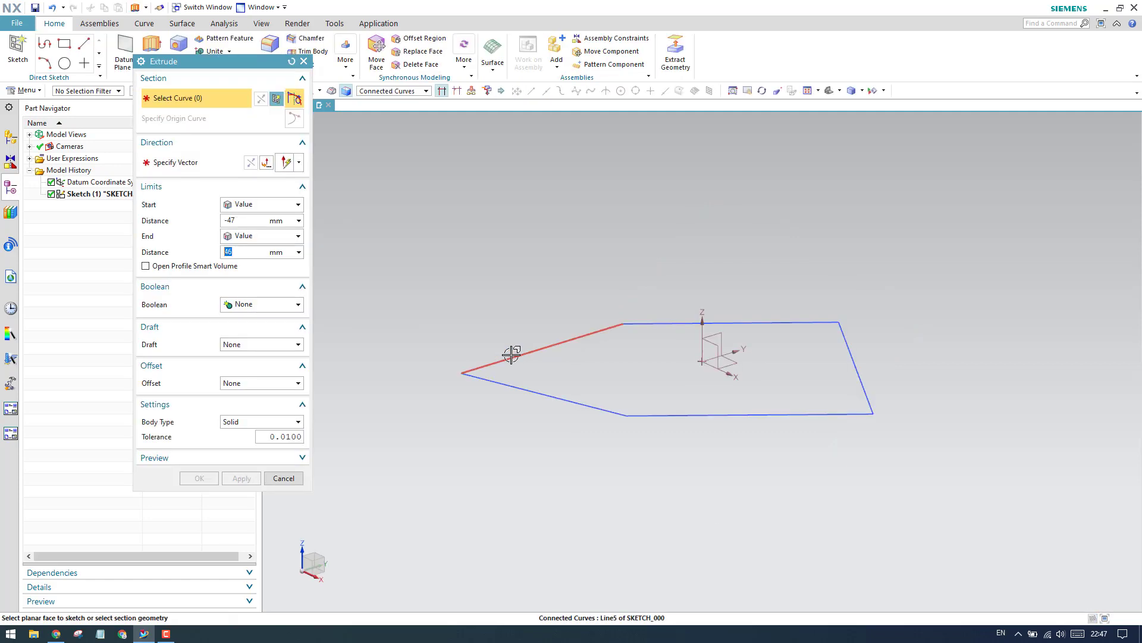
left_click(417, 91)
left_click(411, 112)
left_click(544, 348)
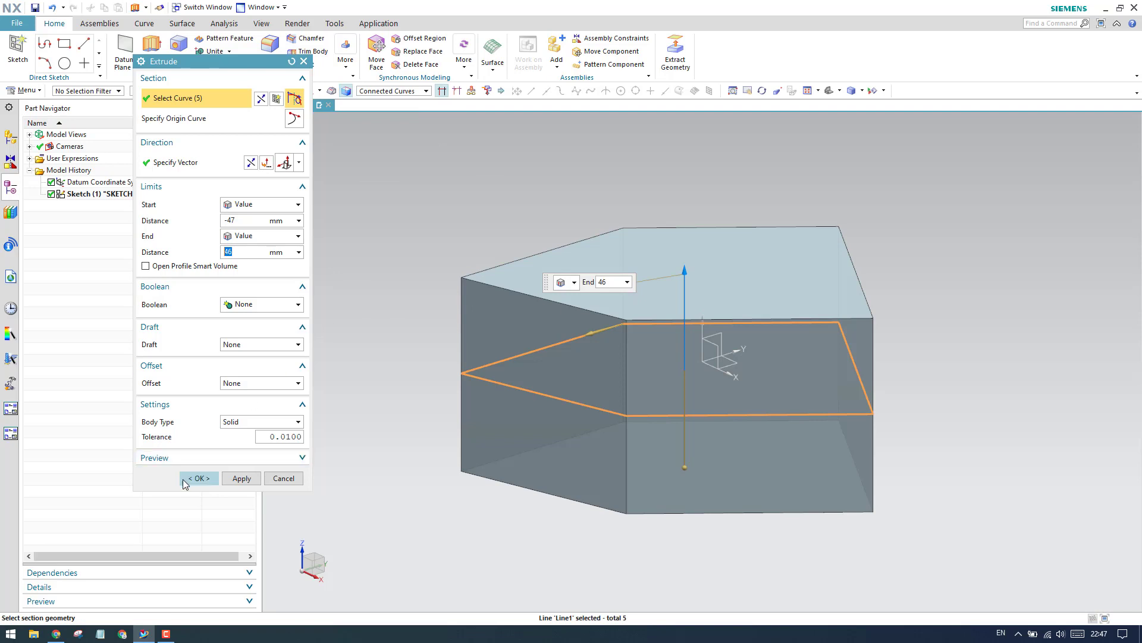
middle_click(267, 217)
- Hide the datum coordinate system
right_click(135, 186)
left_click(159, 191)
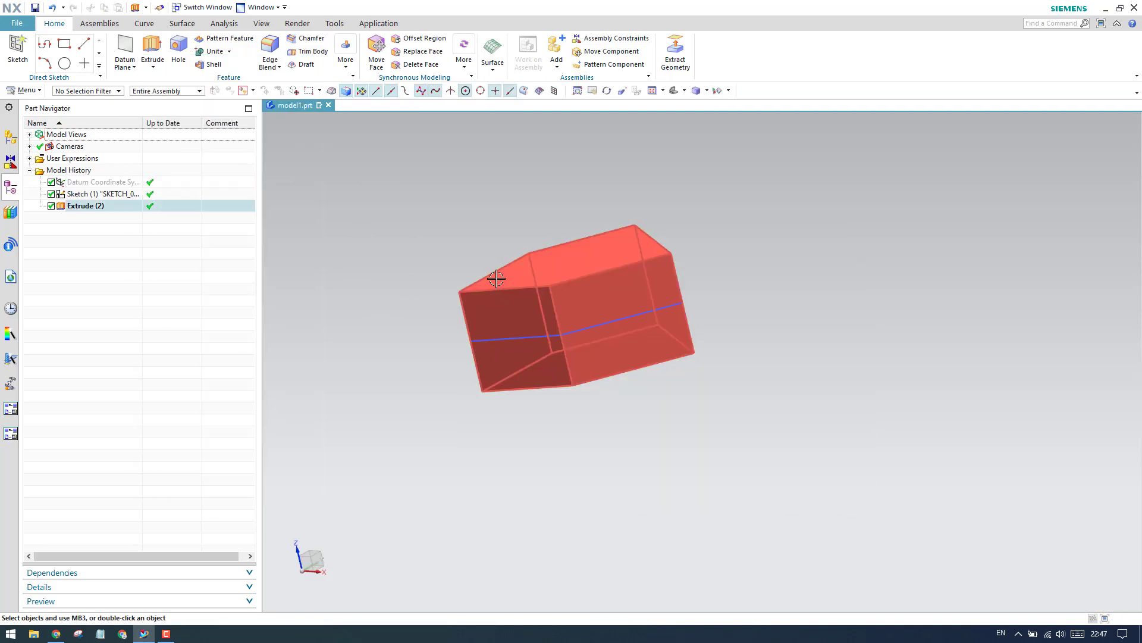
mouse_move(498, 274)
middle_mouse_down()
mouse_move(446, 288)
mouse_move(498, 288)
middle_mouse_up()
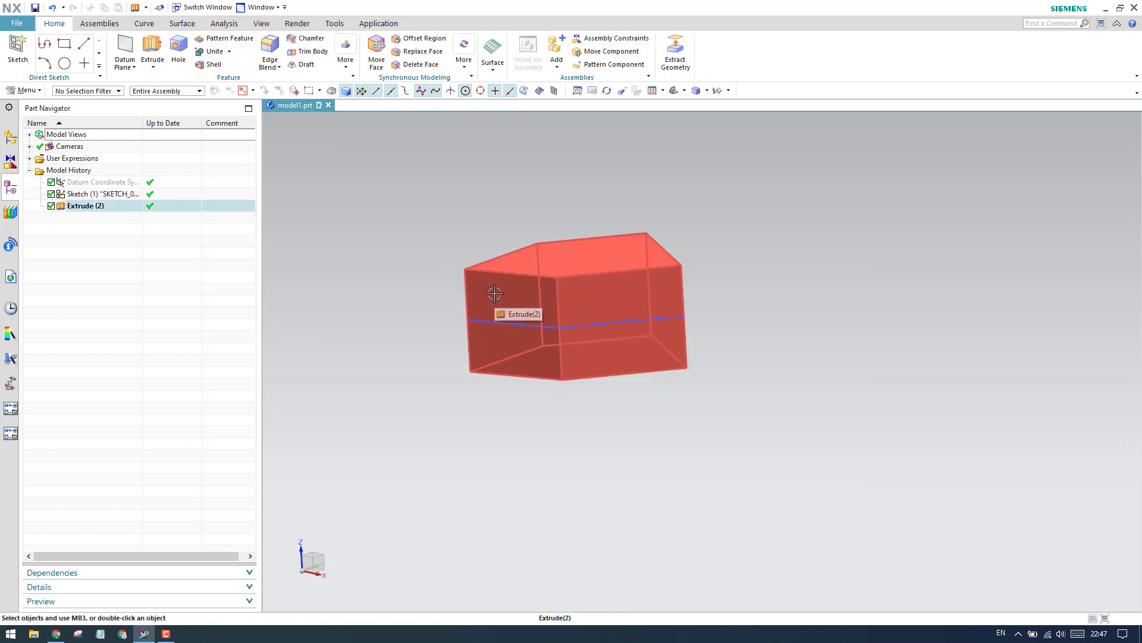
- Create a sketch on the solid's front-right side face with the Inferred plane method and finish it empty
left_click(18, 51)
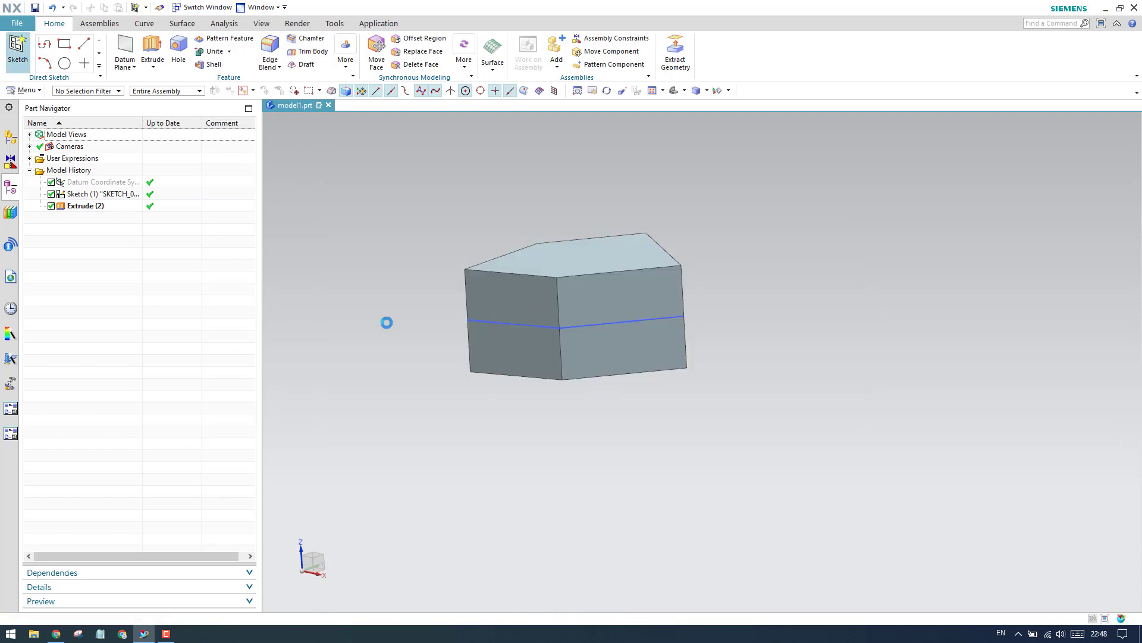
left_click(654, 274)
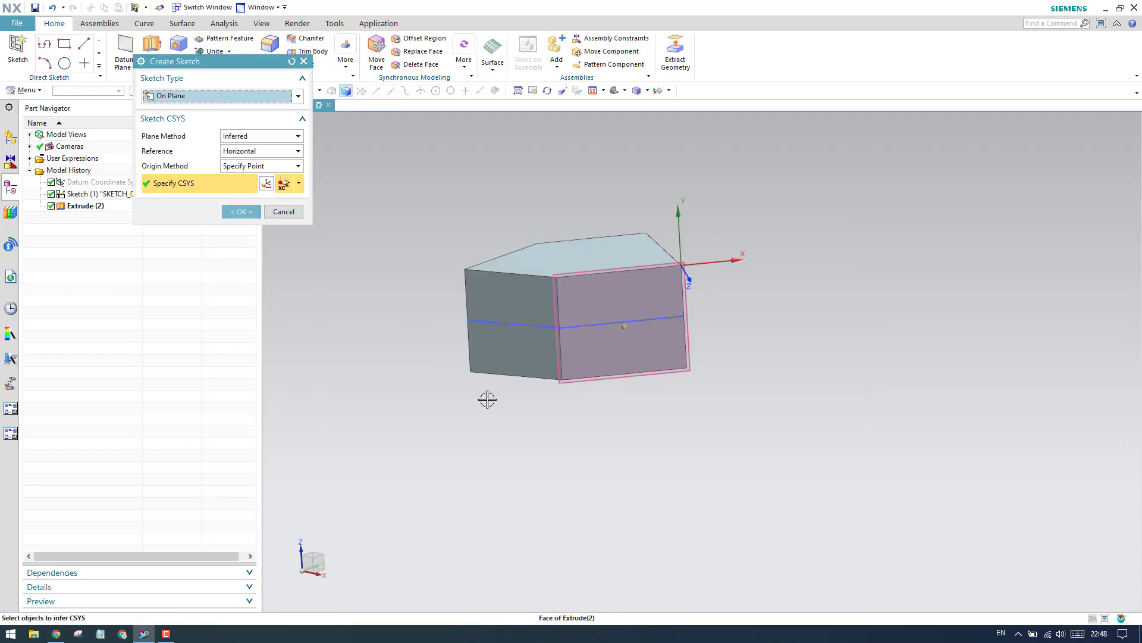
left_click(250, 215)
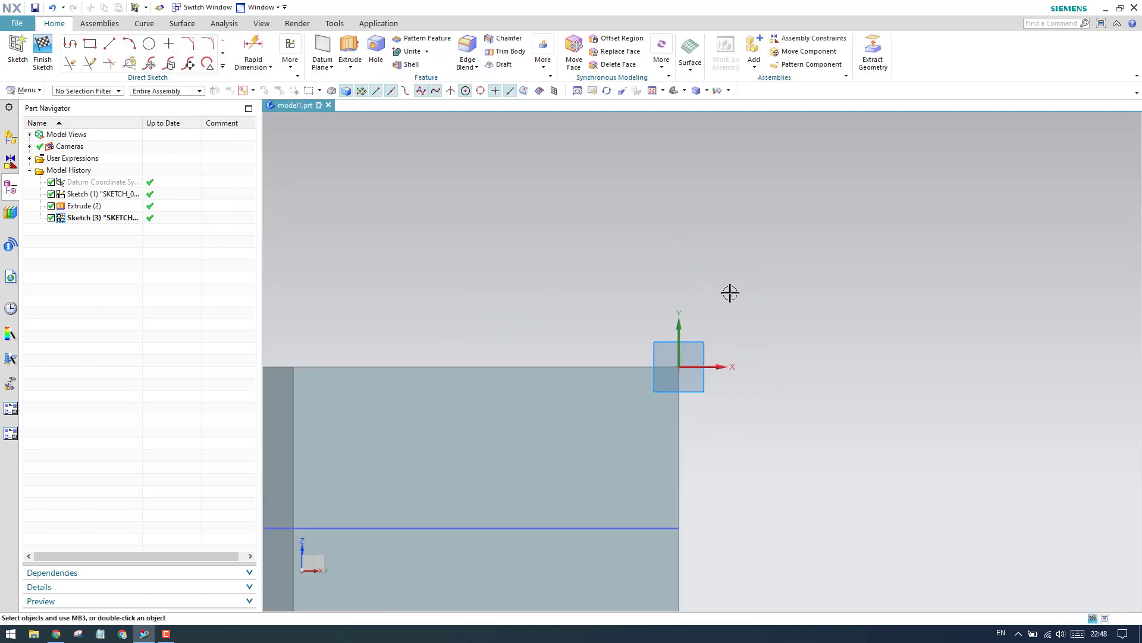
scroll(722, 292, "down", 3)
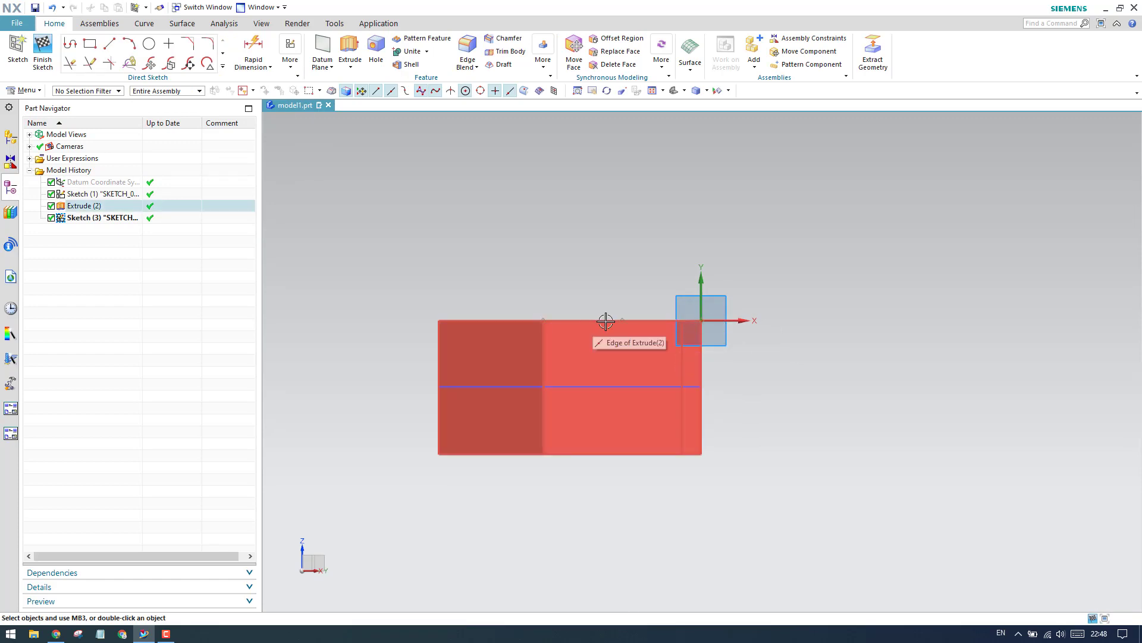
mouse_move(511, 284)
middle_mouse_down()
mouse_move(658, 316)
mouse_move(637, 309)
mouse_move(526, 337)
mouse_move(541, 316)
middle_mouse_up()
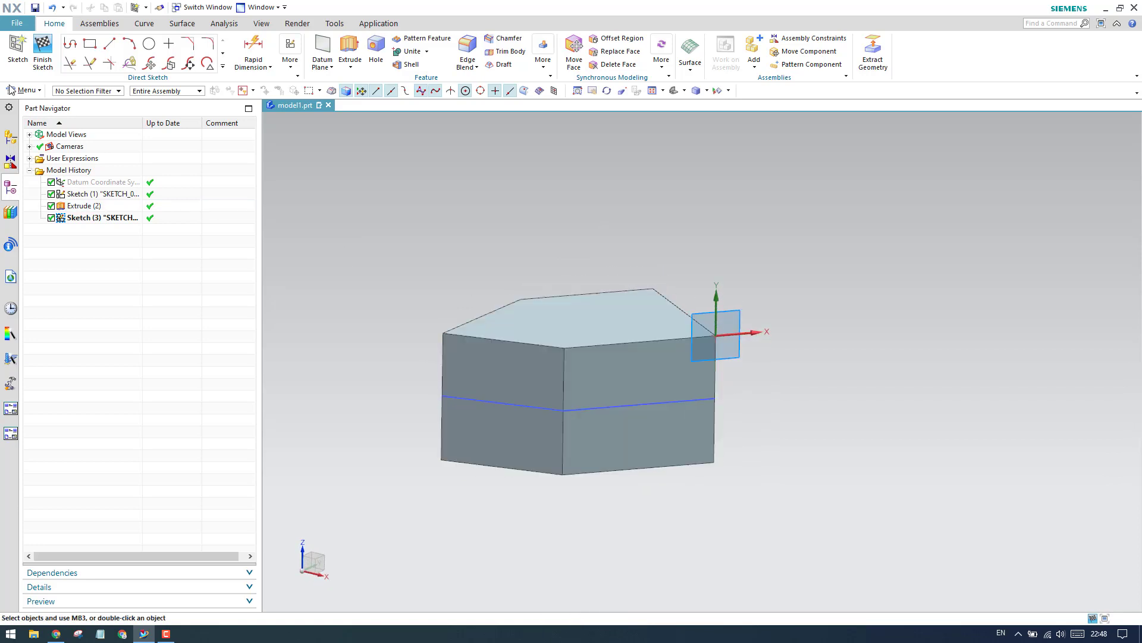
left_click(37, 52)
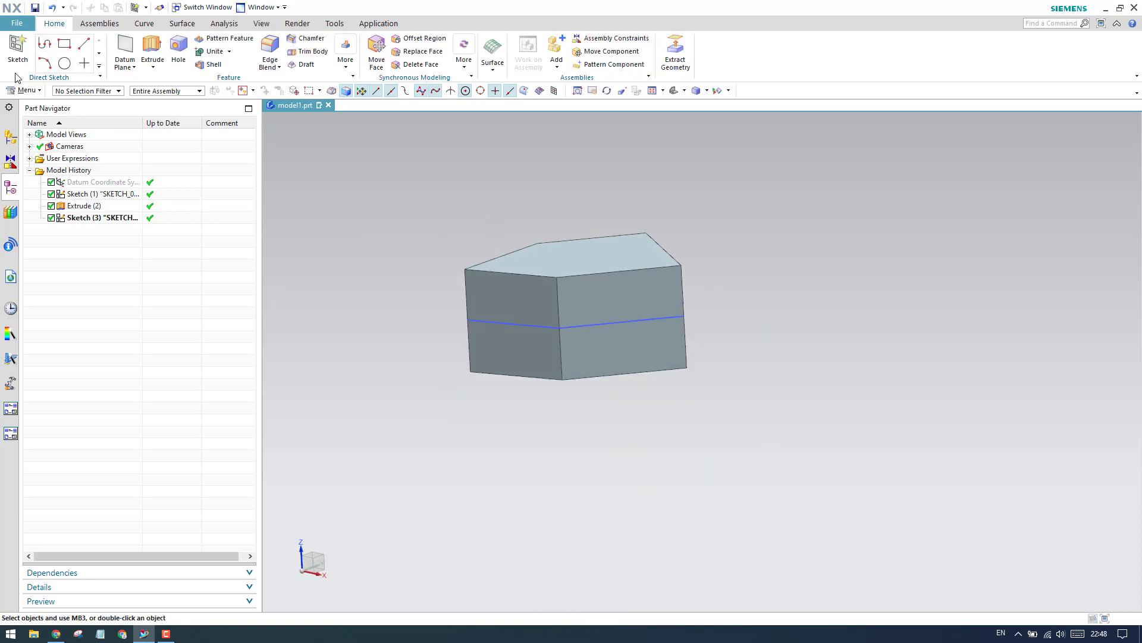
- Start another On Plane sketch with the New Plane method and specify the solid's front-right side face as its plane
left_click(17, 55)
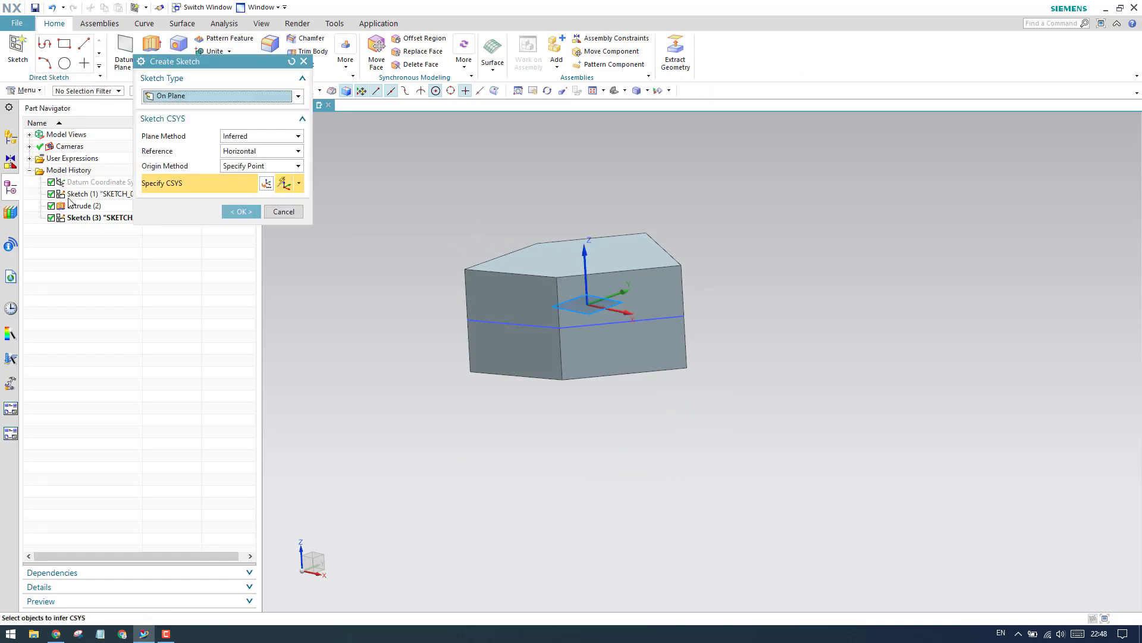
left_click(195, 97)
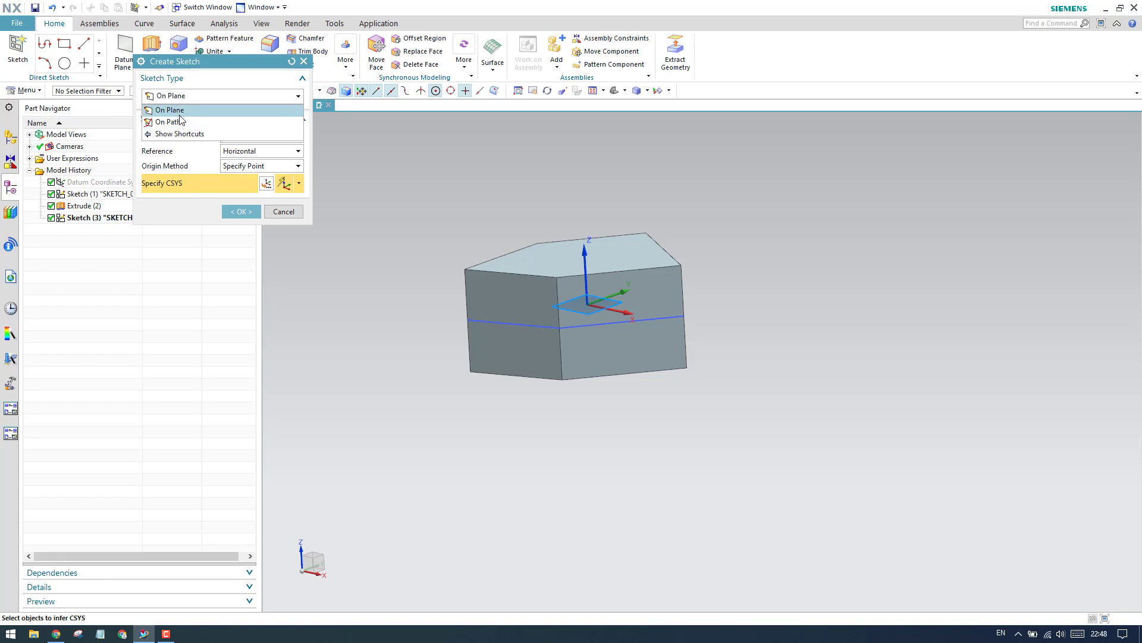
left_click(185, 110)
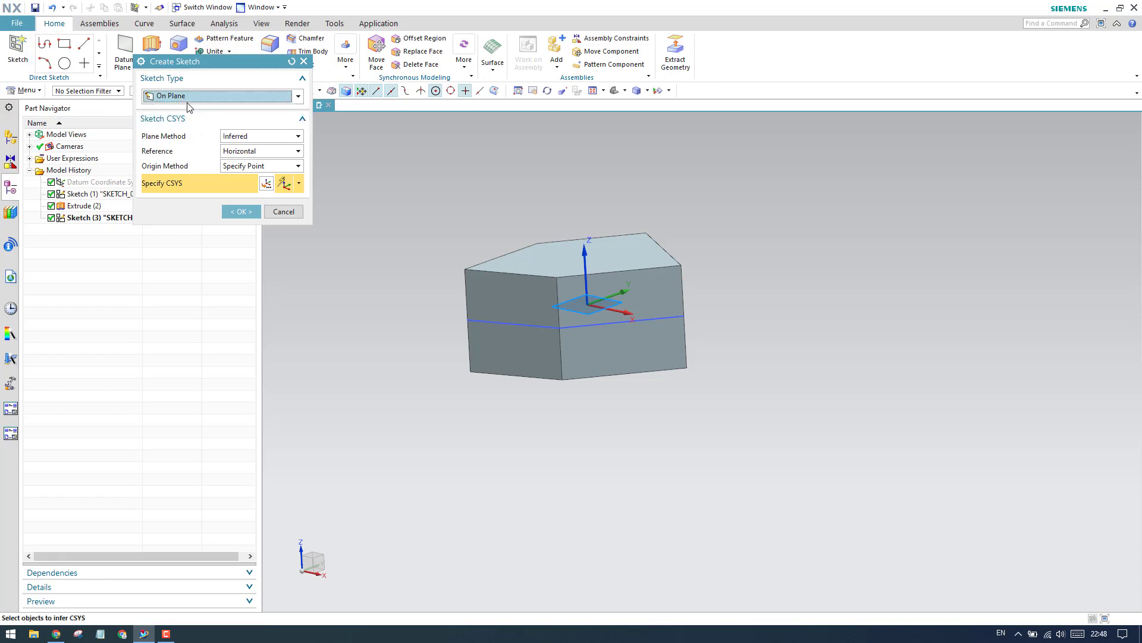
left_click(244, 138)
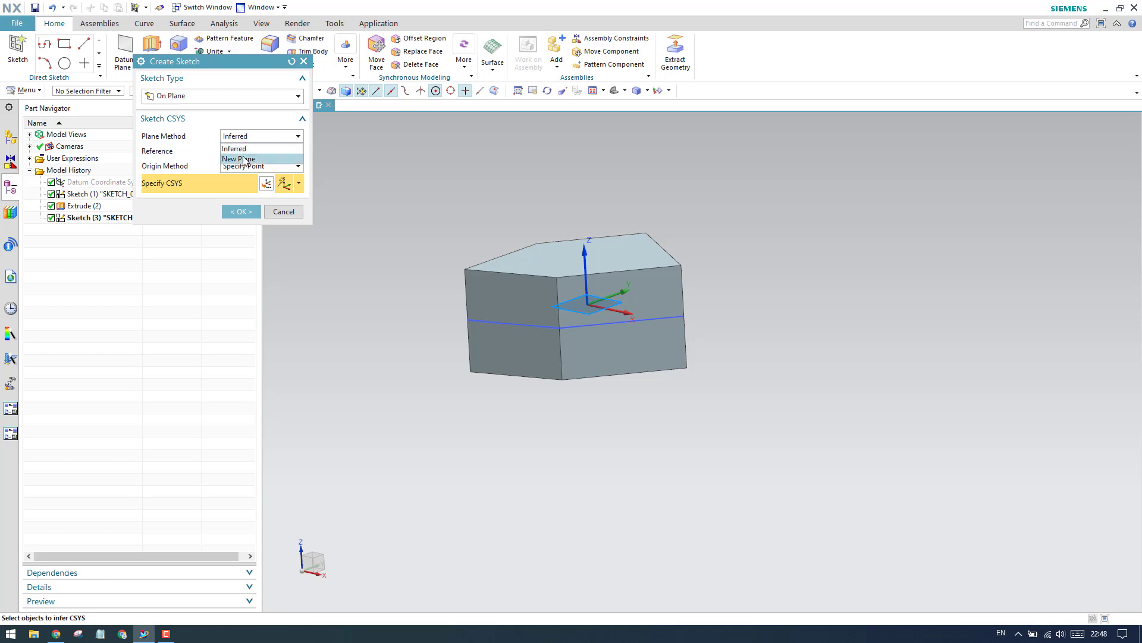
left_click(243, 156)
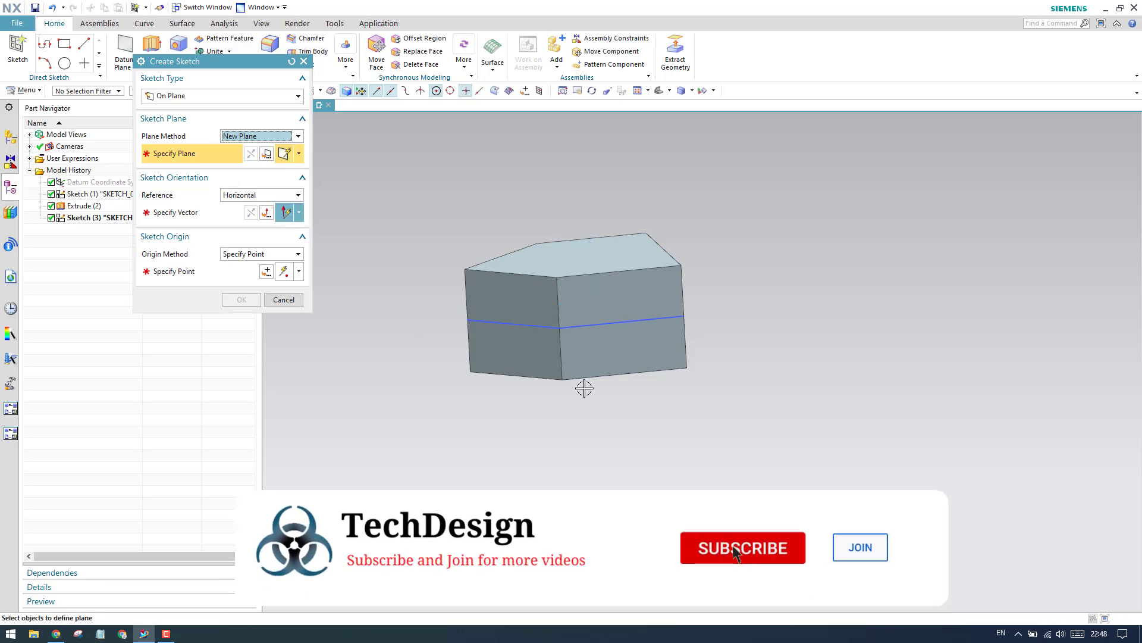
scroll(580, 370, "up", 2)
scroll(580, 371, "up", 3)
left_click(593, 307)
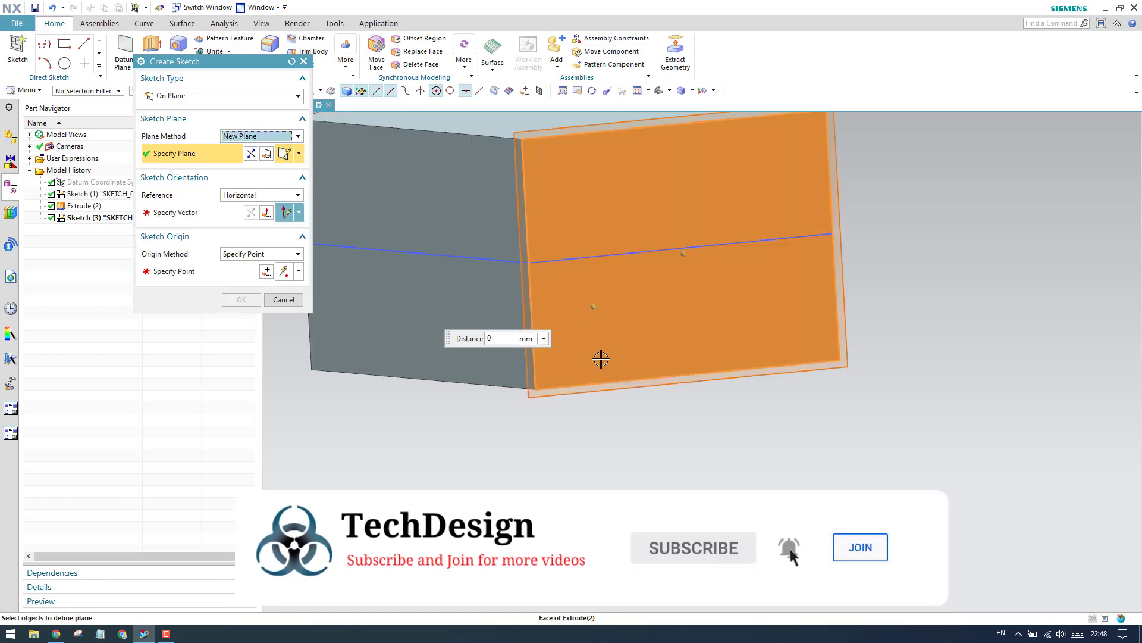
- Examine the specified sketch plane and how it lies on the solid's front-right side face
scroll(602, 361, "down", 2)
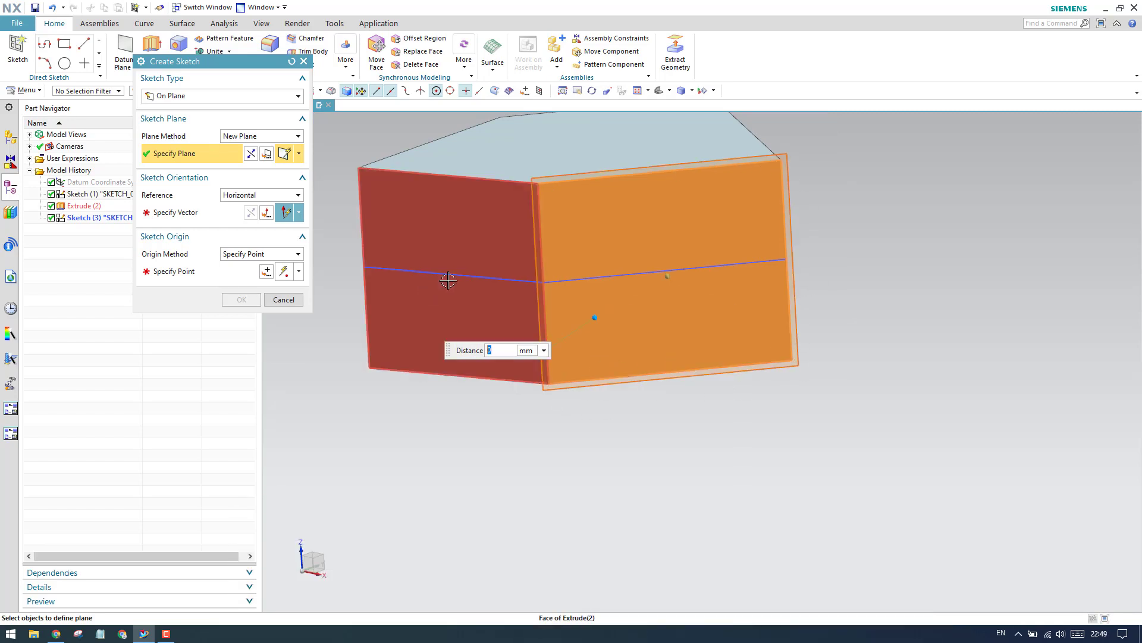
middle_click_drag(515, 262, 537, 301)
scroll(615, 354, "up", 3)
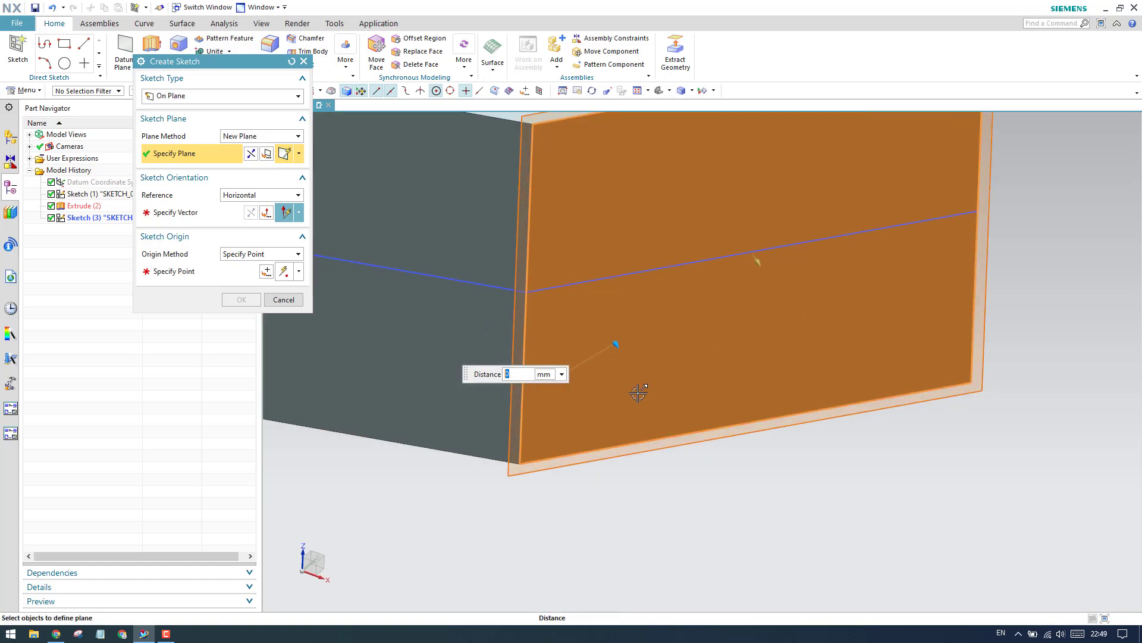
scroll(584, 333, "down", 3)
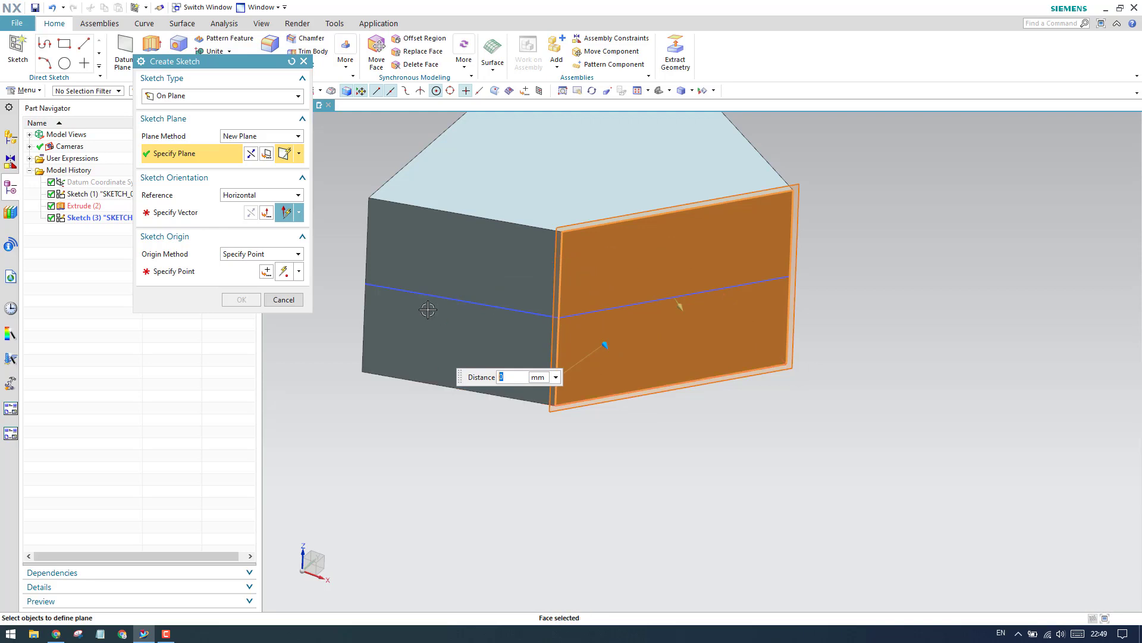
mouse_move(612, 280)
middle_mouse_down()
mouse_move(605, 258)
mouse_move(597, 279)
middle_mouse_up()
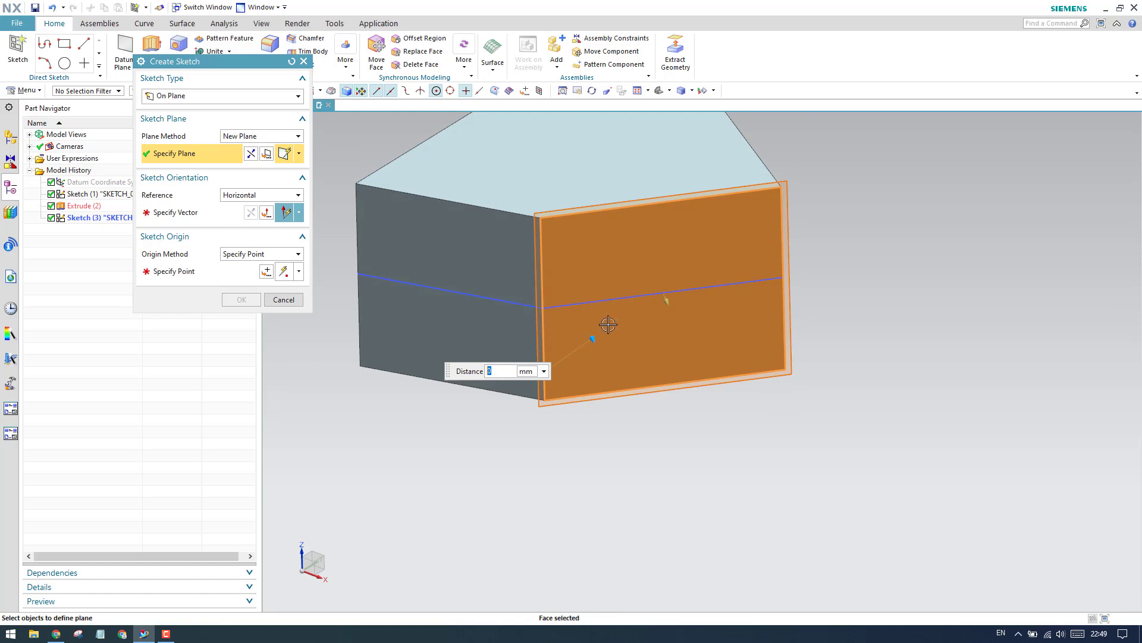
scroll(586, 282, "down", 2)
scroll(576, 265, "up", 4)
scroll(567, 267, "down", 3)
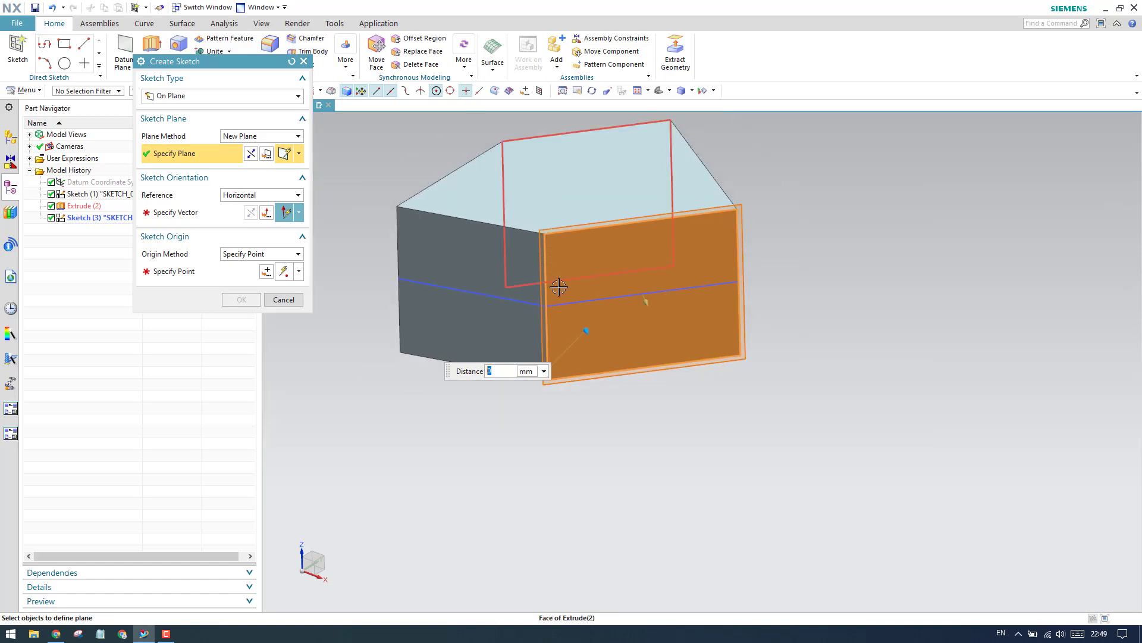
scroll(558, 287, "up", 3)
scroll(549, 270, "down", 2)
scroll(566, 288, "up", 1)
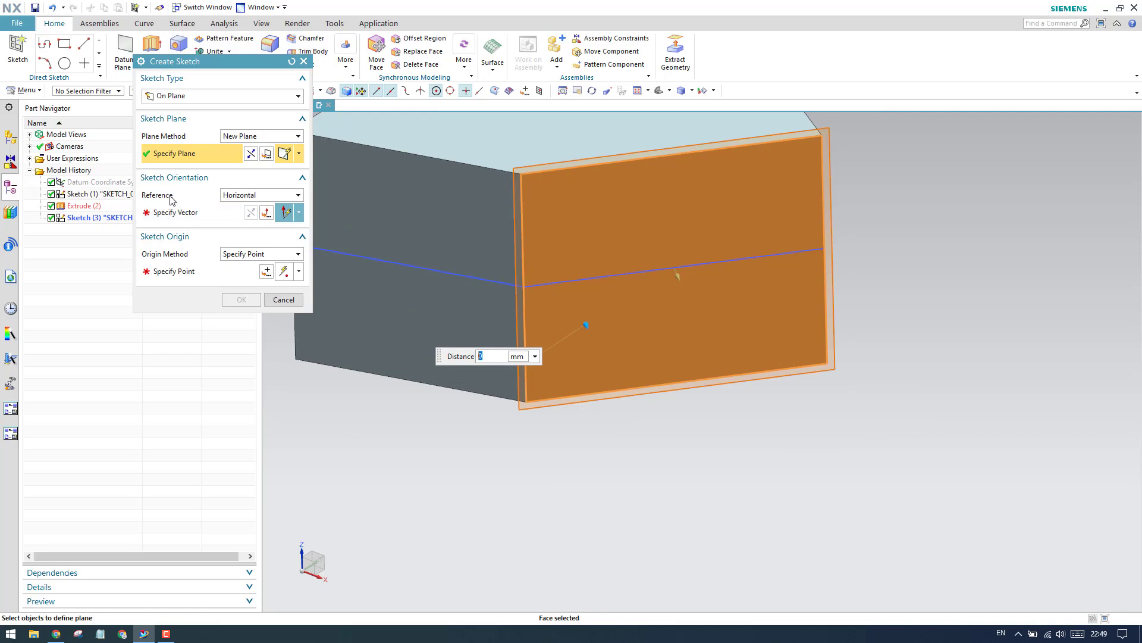
- Keep the sketch orientation reference Horizontal and specify its vector along the lower edge of the selected face
left_click(237, 197)
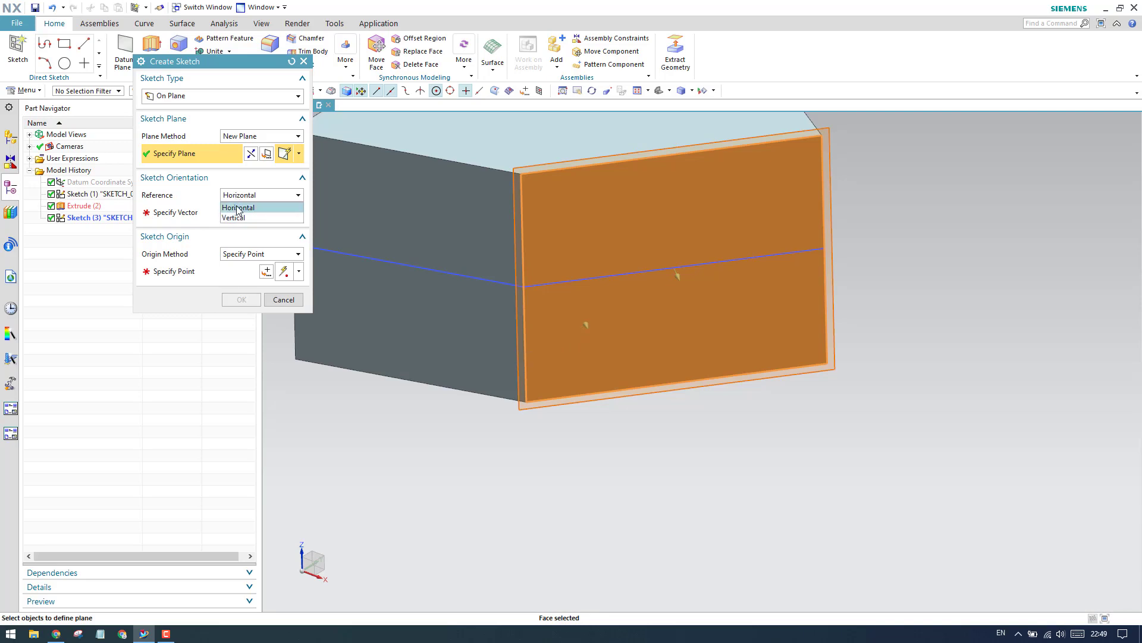
left_click(238, 206)
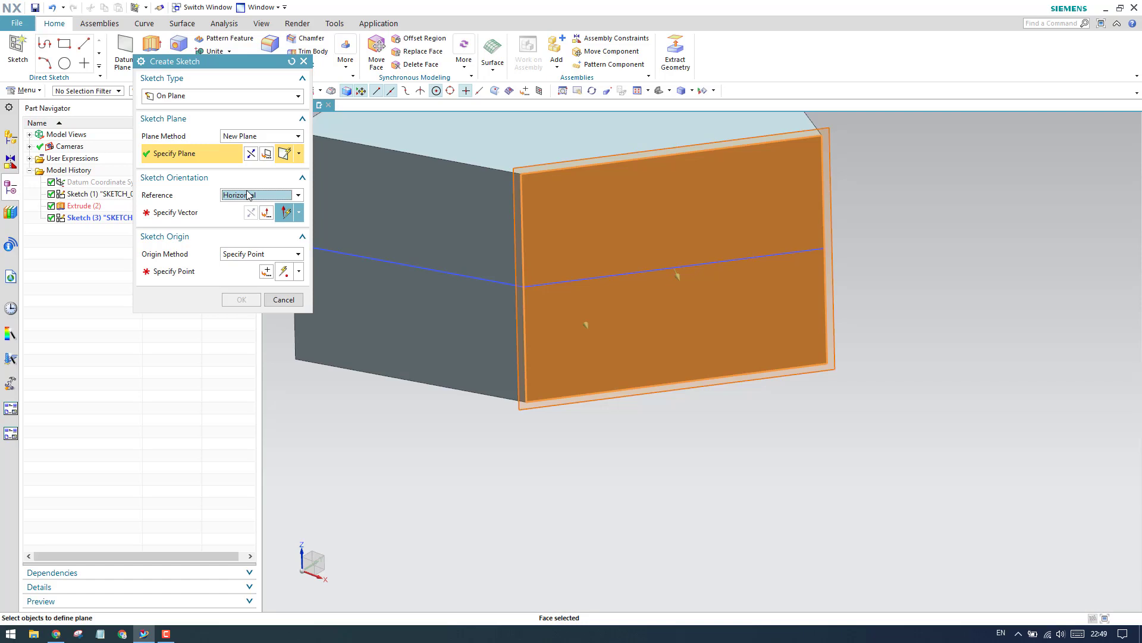
left_click(247, 196)
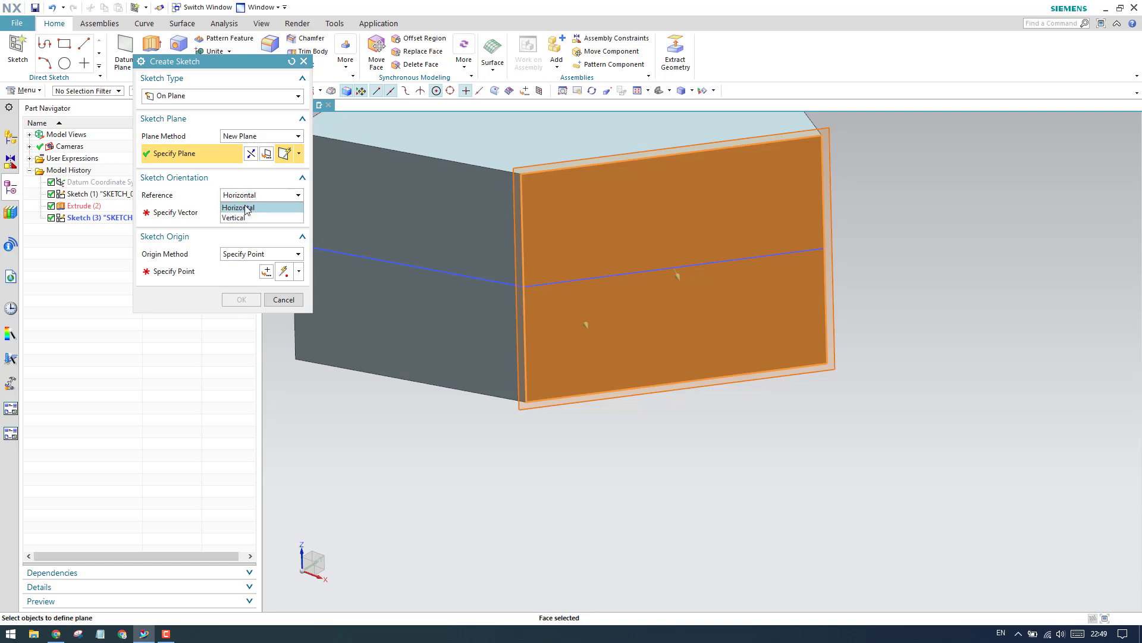
left_click(242, 207)
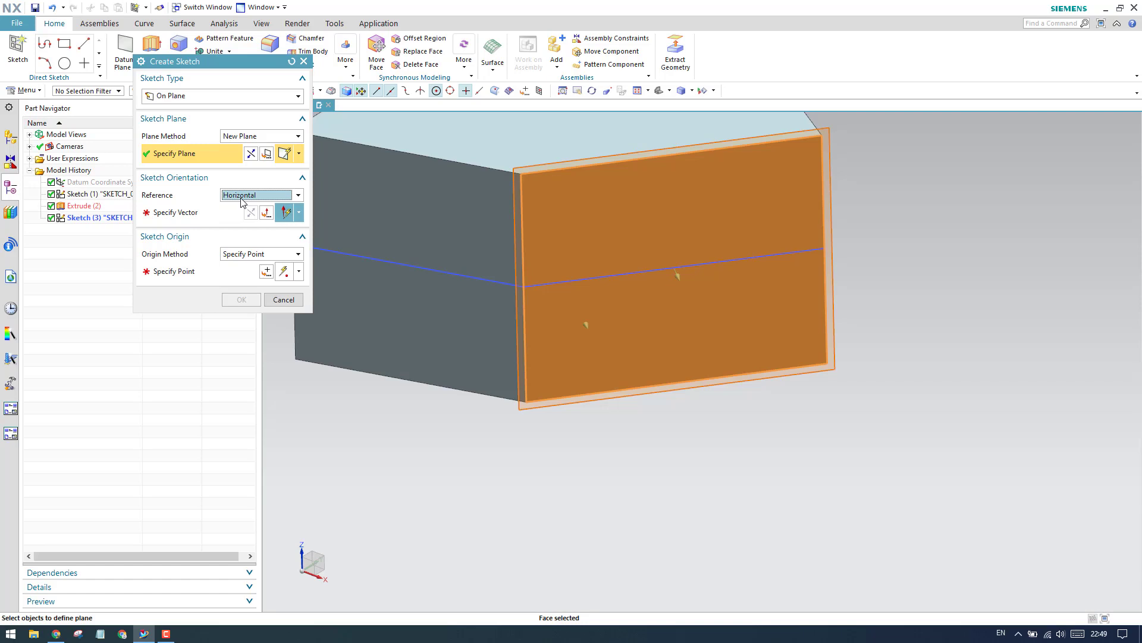
left_click(178, 214)
scroll(631, 410, "down", 2)
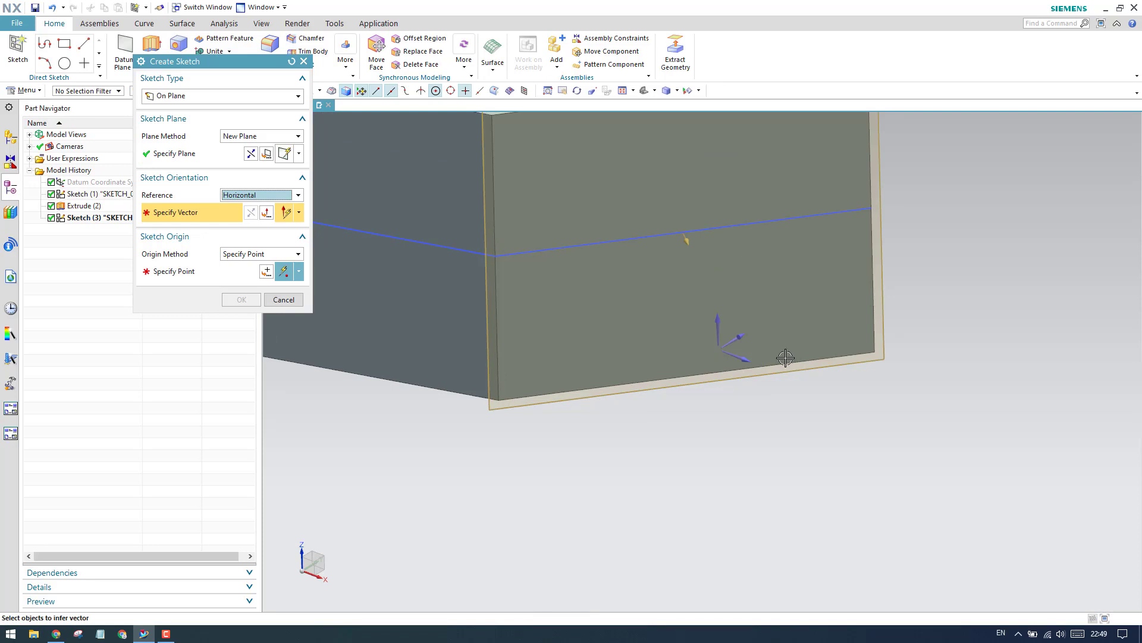
left_click(818, 359)
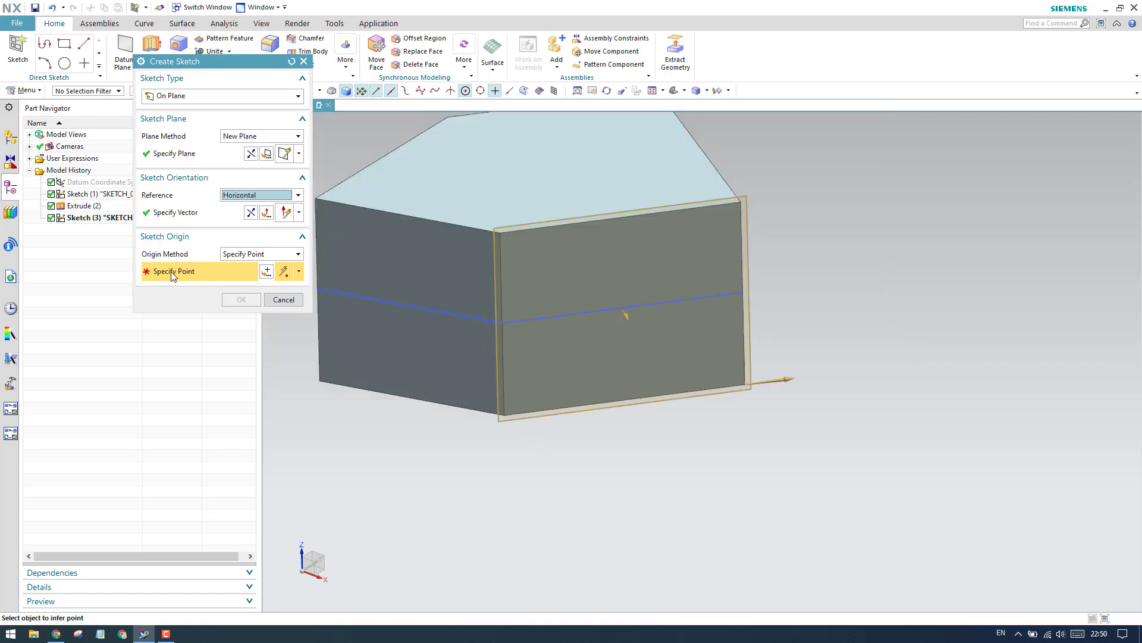
- Set the sketch origin at the lower-left corner of the front-right side face, create the sketch and finish it empty
left_click(504, 415)
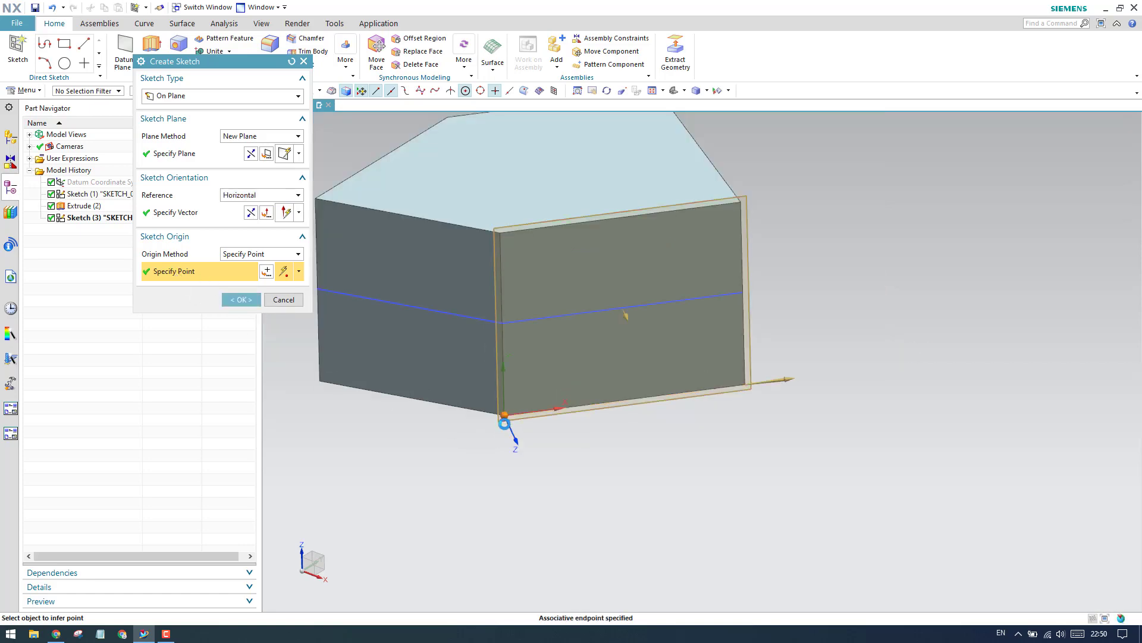
scroll(528, 441, "up", 3)
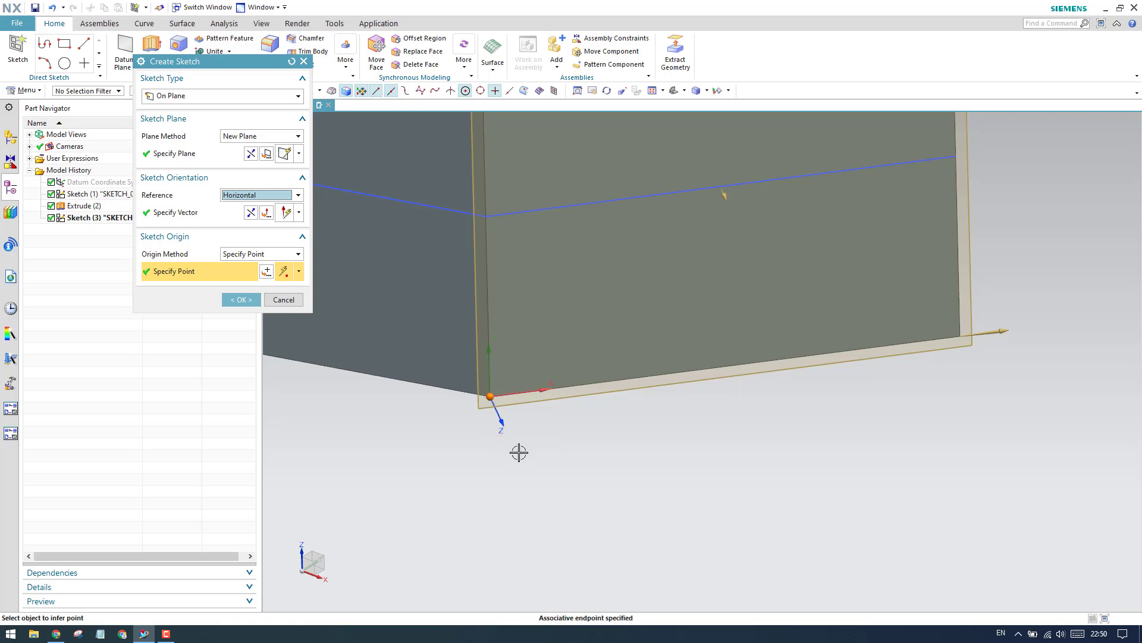
left_click(241, 300)
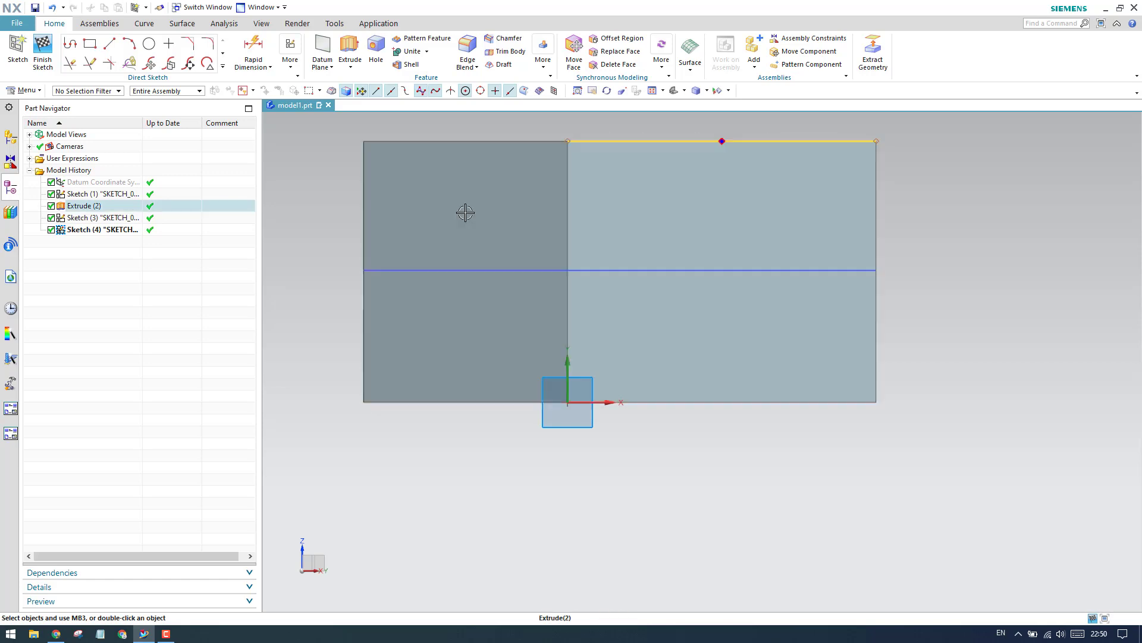
left_click(42, 55)
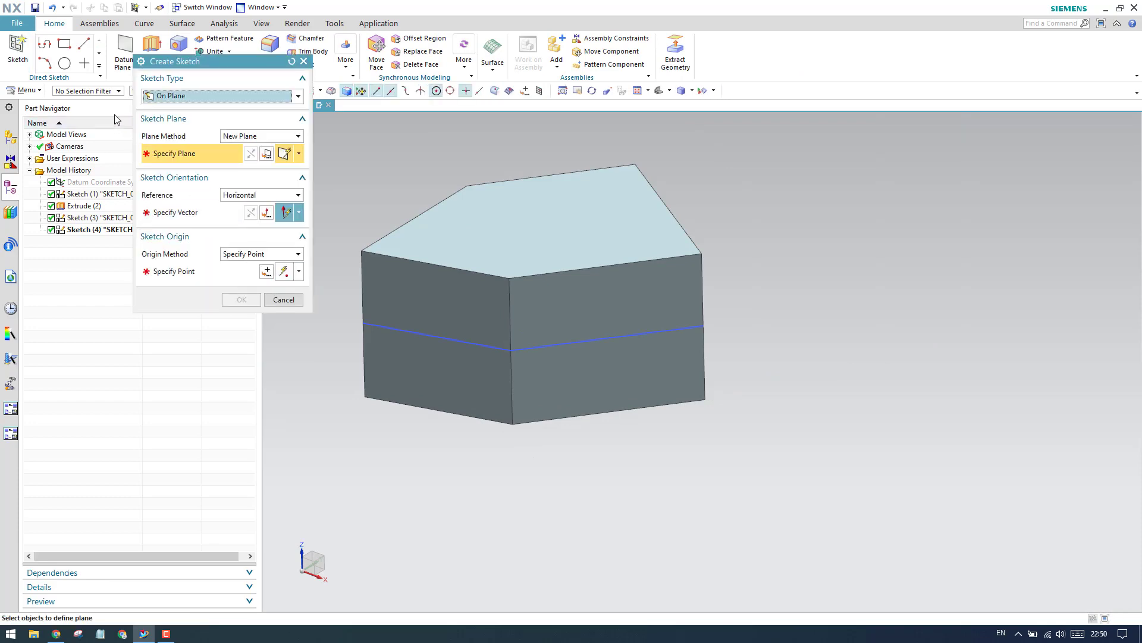
- Begin a new On Plane sketch with the New Plane method and specify the solid's front-right side face as its plane
left_click(240, 137)
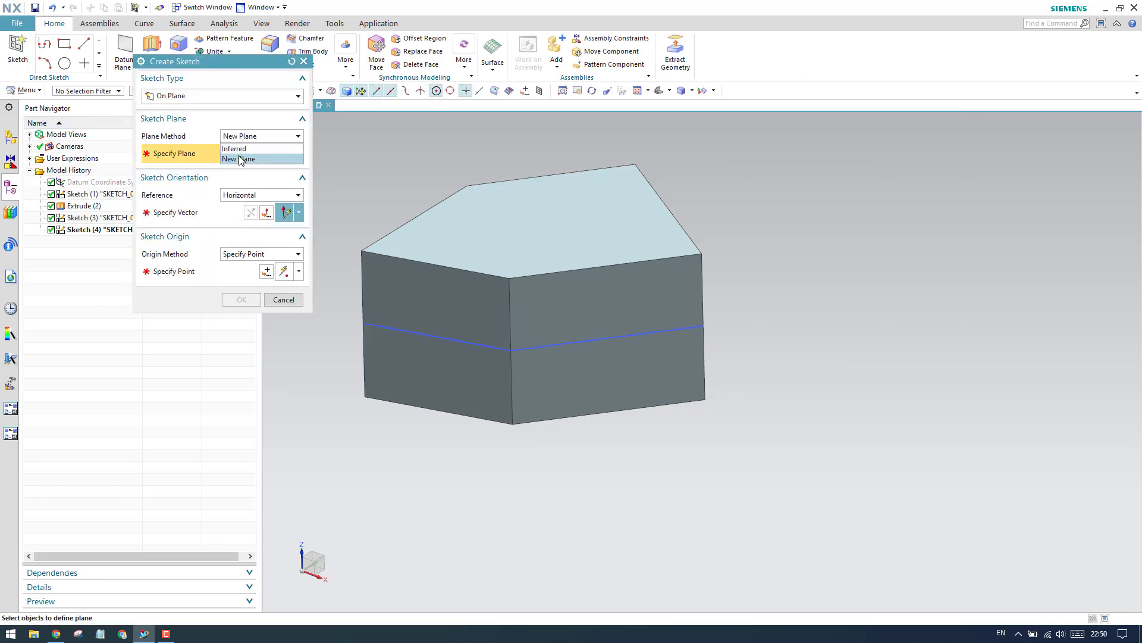
left_click(239, 156)
scroll(532, 302, "down", 3)
left_click(532, 286)
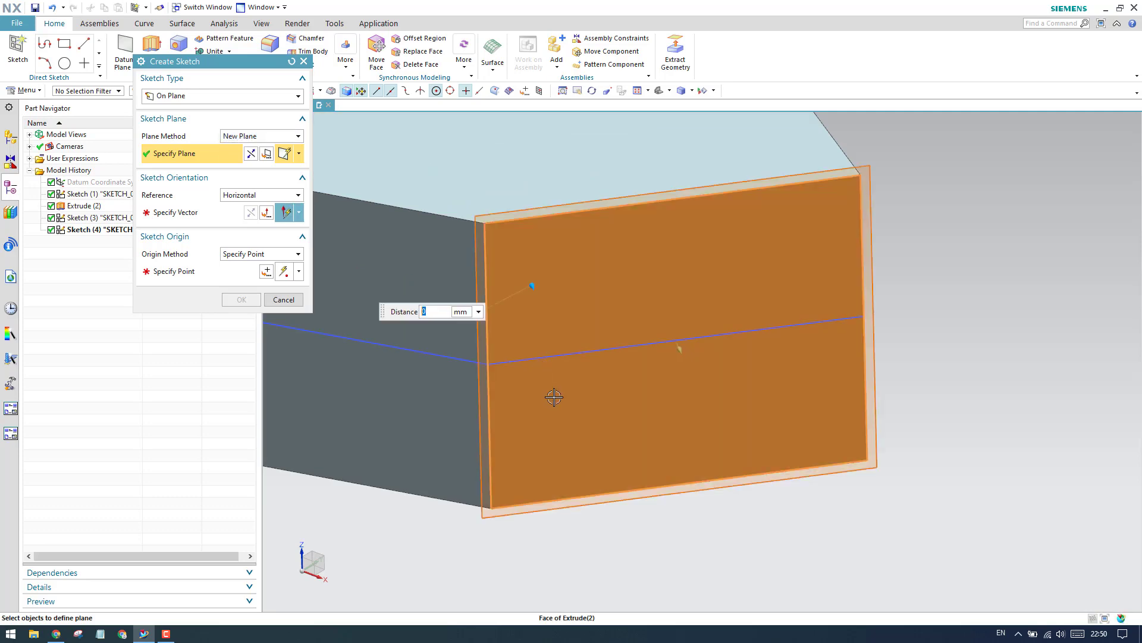
- Specify the horizontal reference vector downward along the face's left vertical edge and place the sketch origin at its upper-left corner
left_click(184, 213)
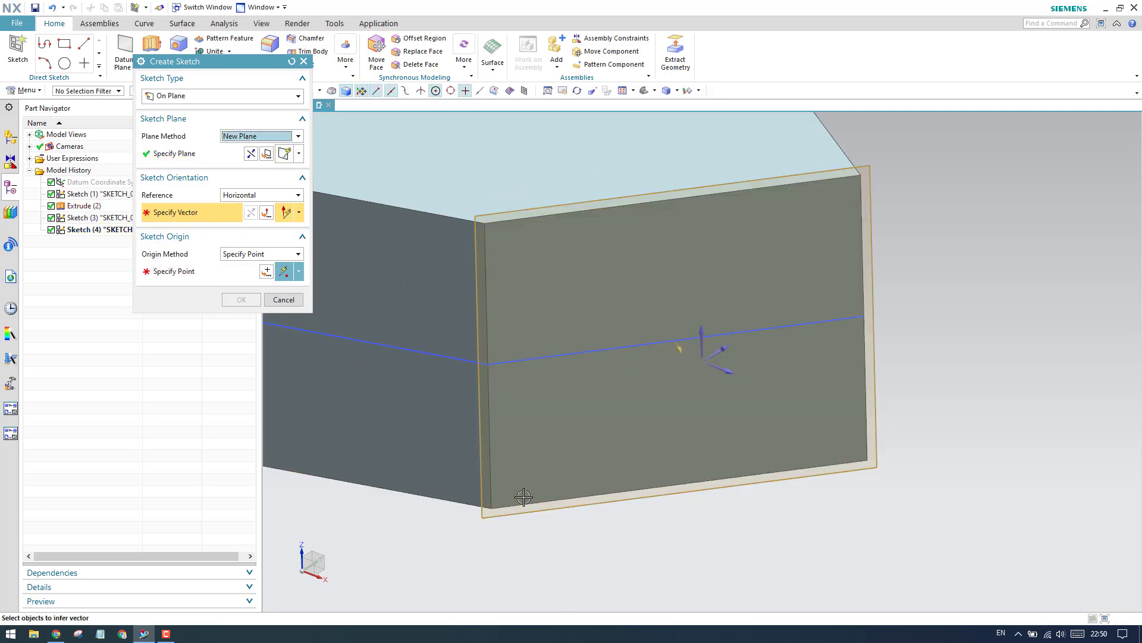
left_click(491, 473)
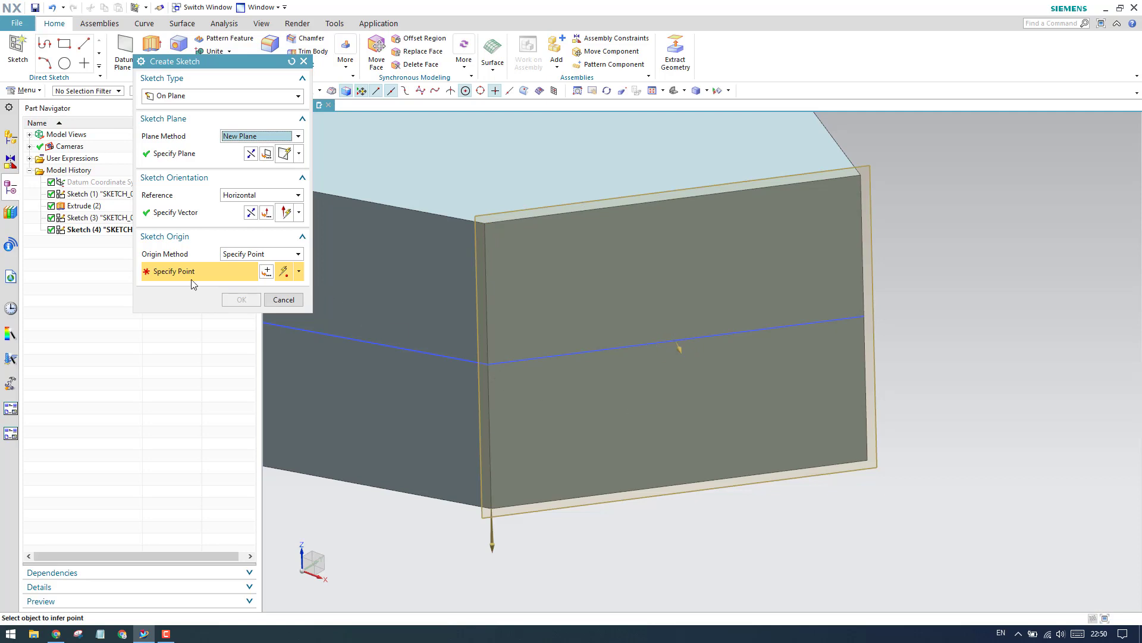
left_click(483, 223)
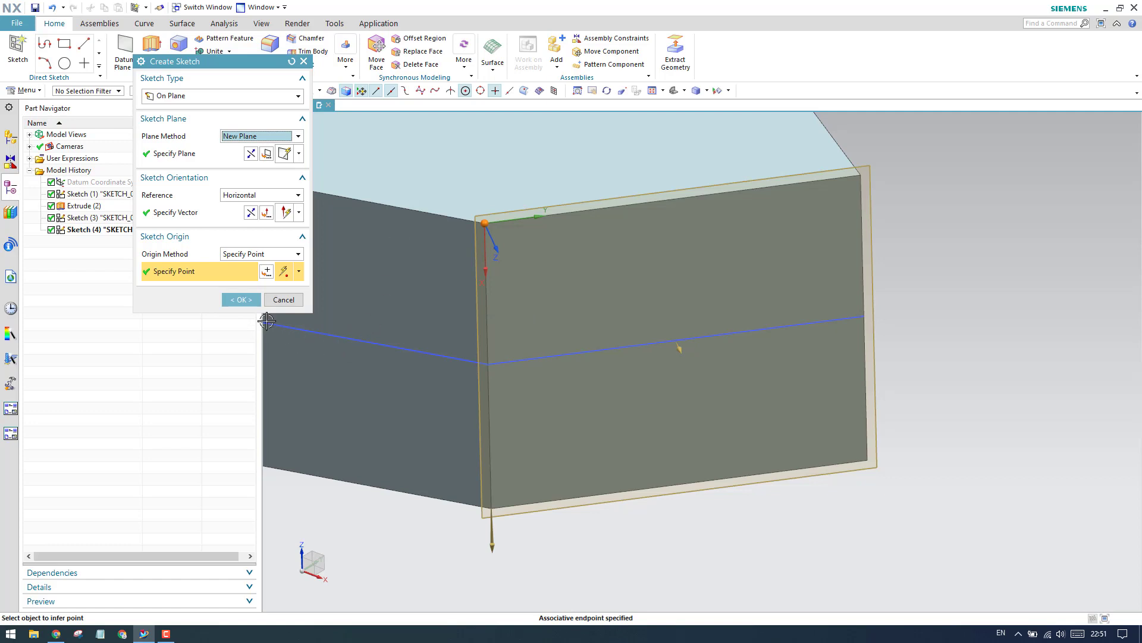
- Create the sketch with the vertical edge as its horizontal direction and finish it empty
left_click(241, 300)
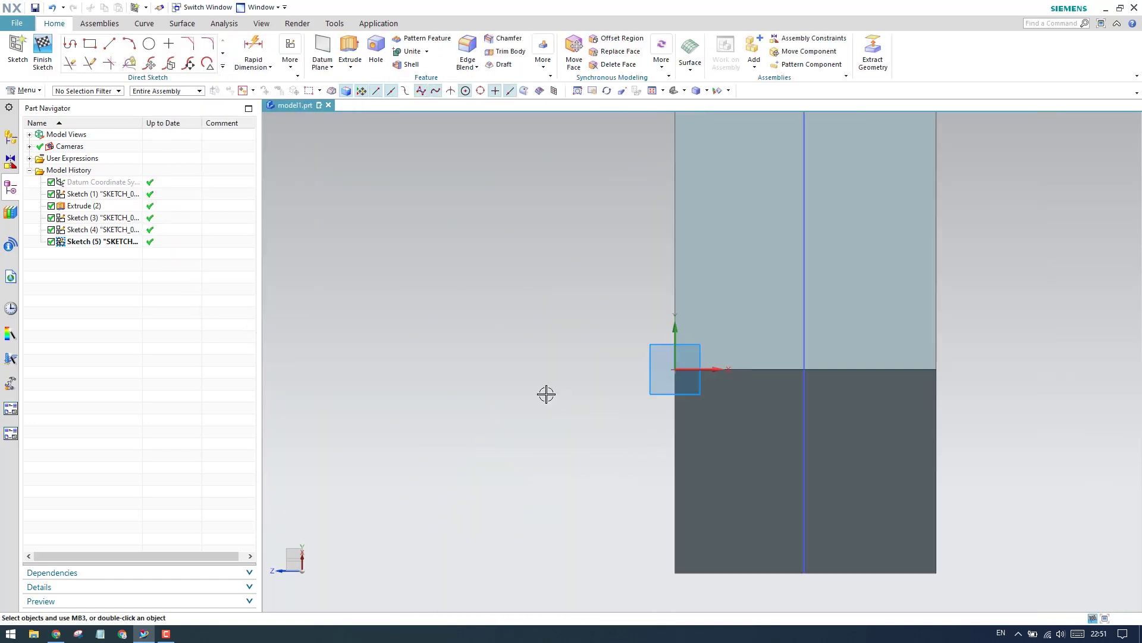
scroll(551, 394, "down", 2)
scroll(651, 352, "up", 2)
scroll(573, 352, "down", 4)
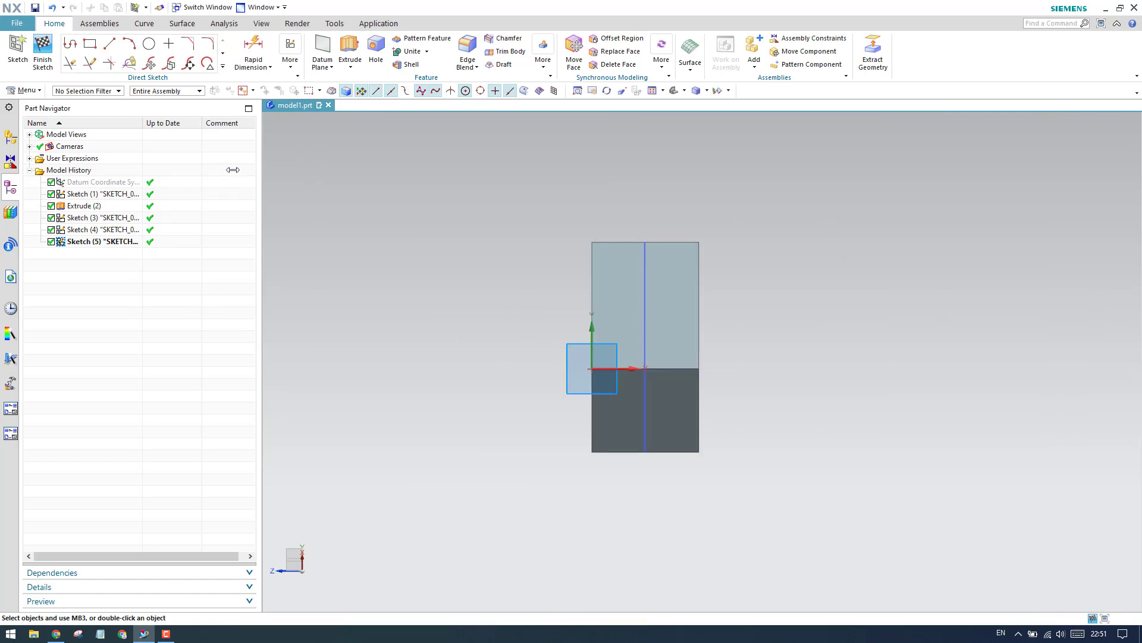
left_click(42, 50)
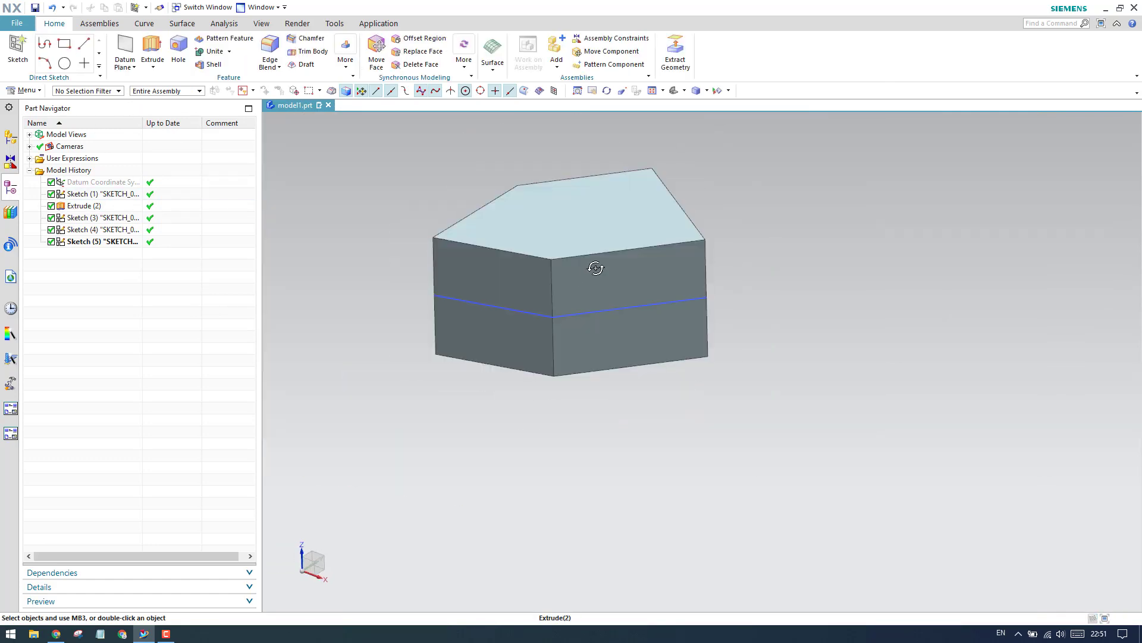
- Start another On Plane sketch with the New Plane method and specify the solid's top face as its plane
middle_click_drag(592, 260, 635, 311)
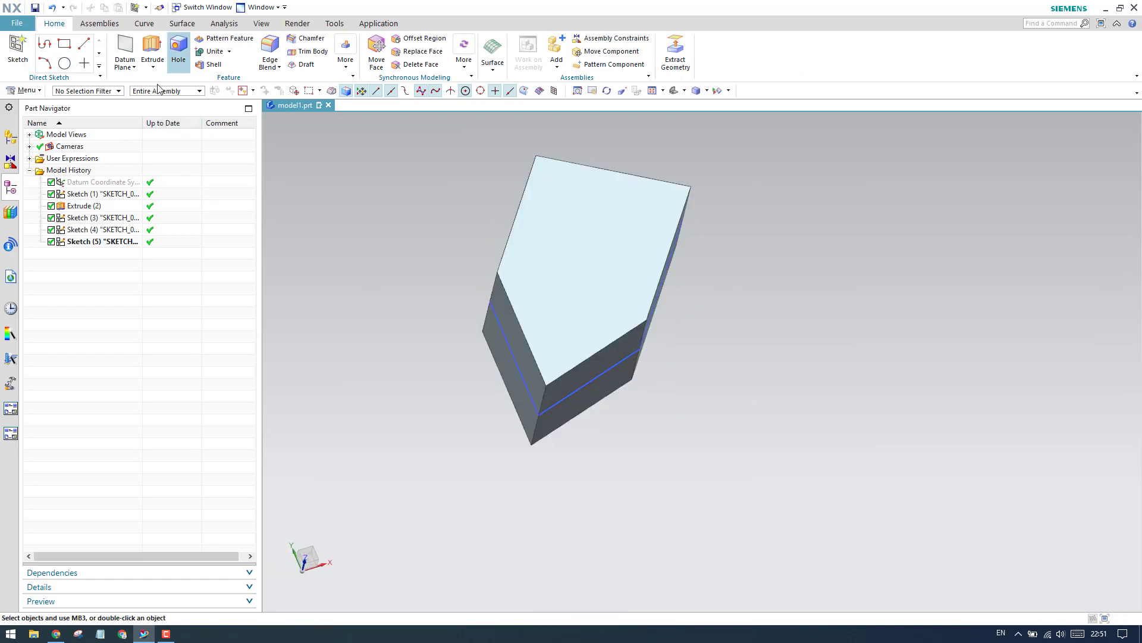
left_click(17, 48)
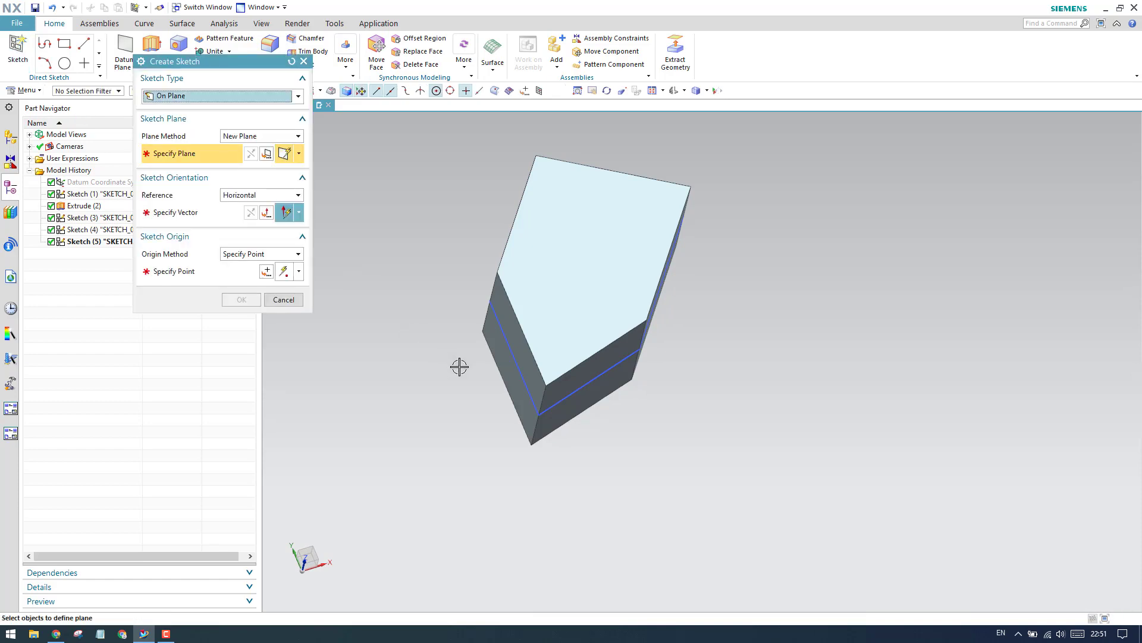
scroll(402, 220, "down", 1)
scroll(515, 333, "up", 2)
left_click(525, 222)
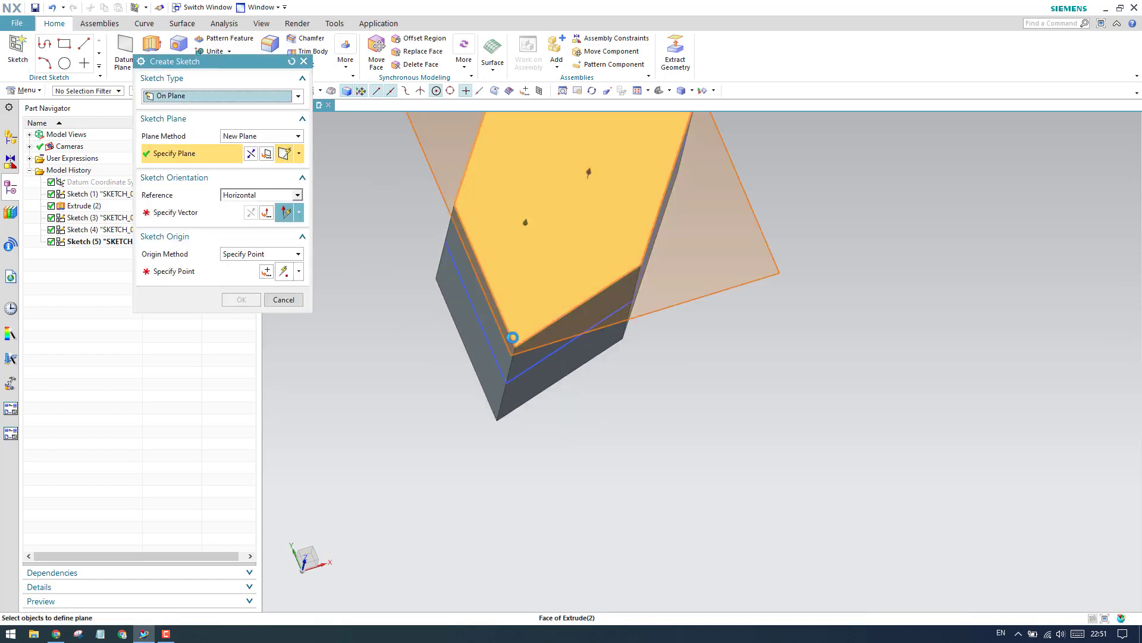
- Specify the horizontal reference vector along the top face's front-right edge and place the sketch origin at its front corner
left_click(212, 212)
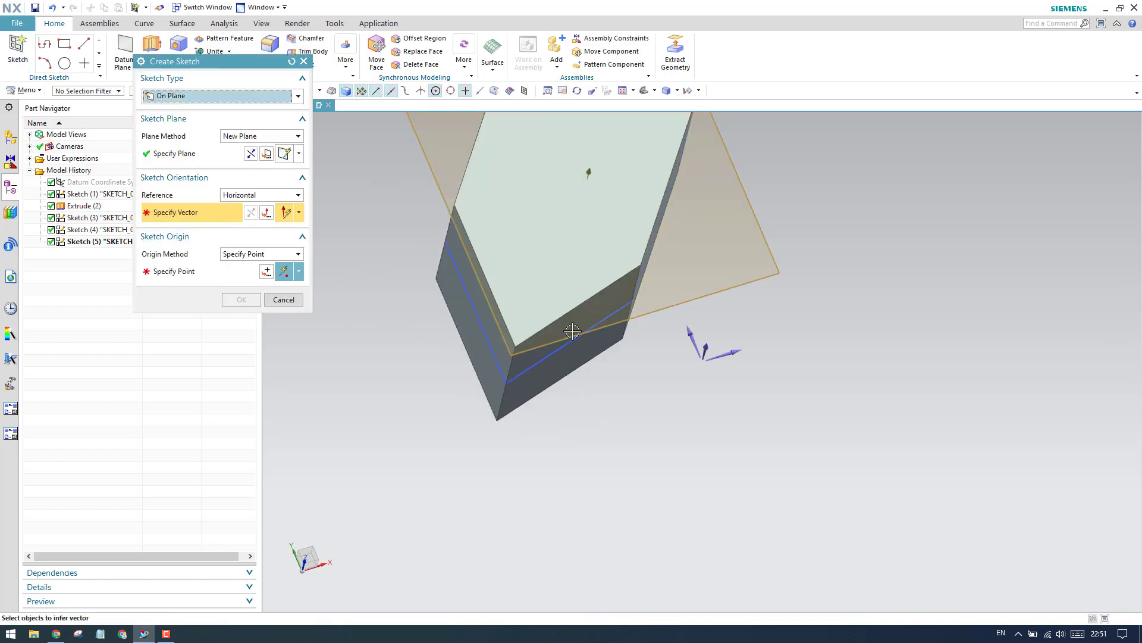
scroll(615, 286, "up", 5)
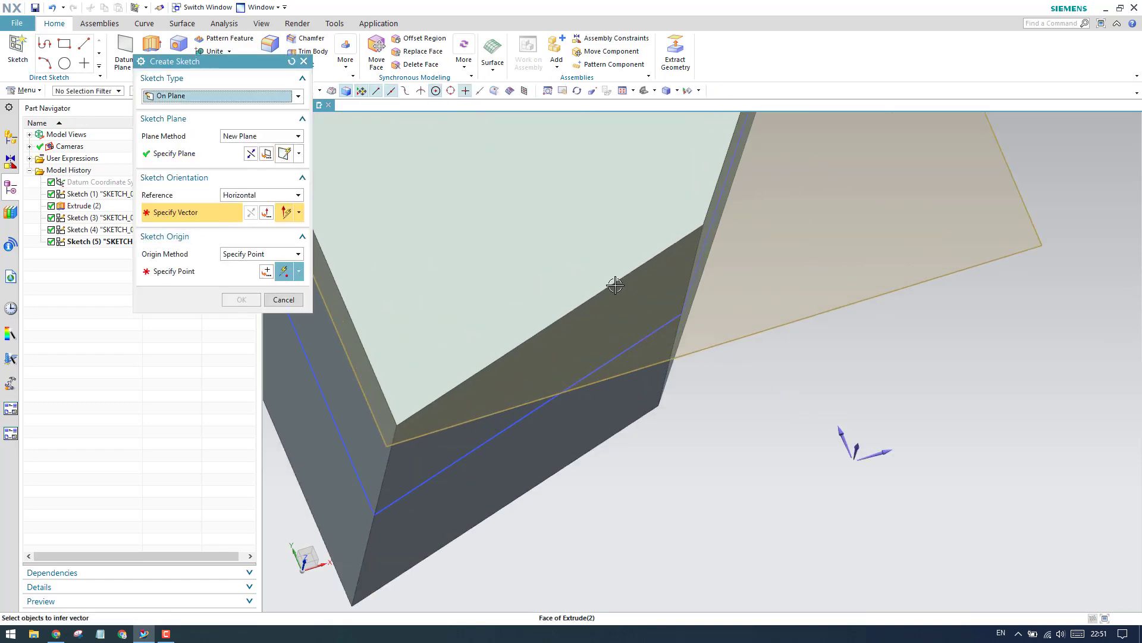
left_click(649, 260)
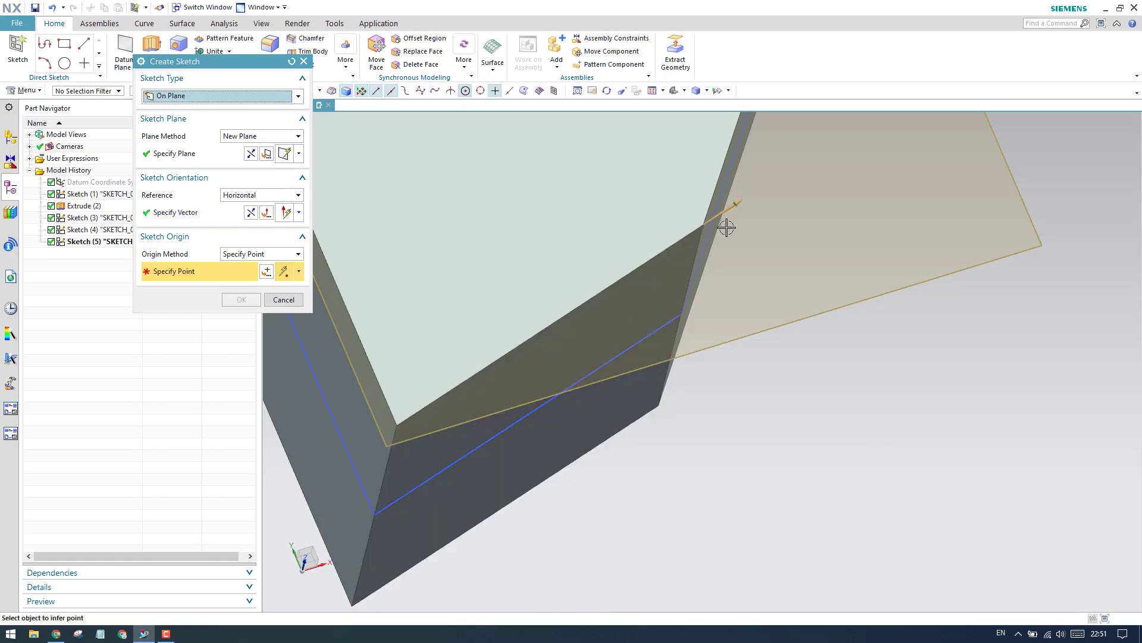
scroll(637, 338, "down", 2)
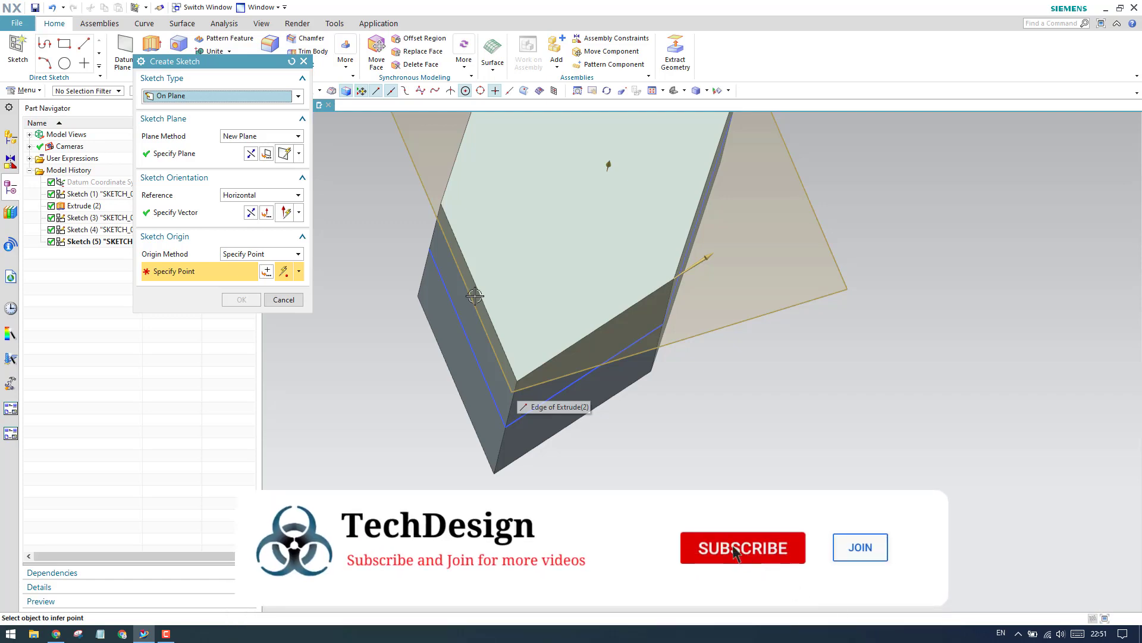
left_click(475, 296)
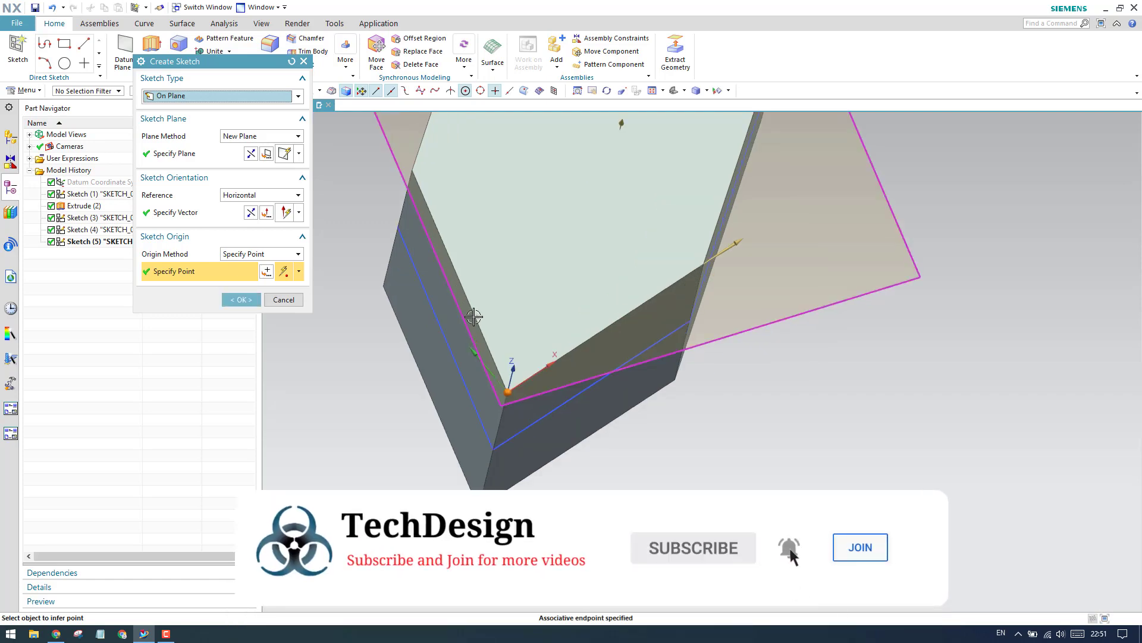
- Create the sketch on the top face with the specified orientation and origin, and finish it empty
scroll(495, 379, "up", 2)
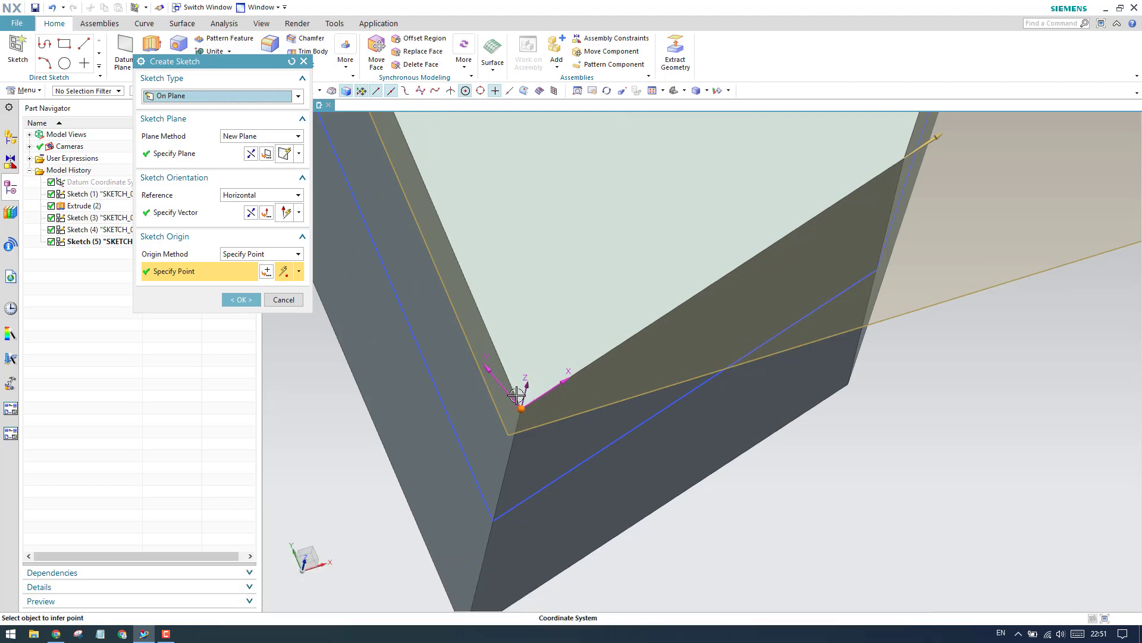
left_click(236, 300)
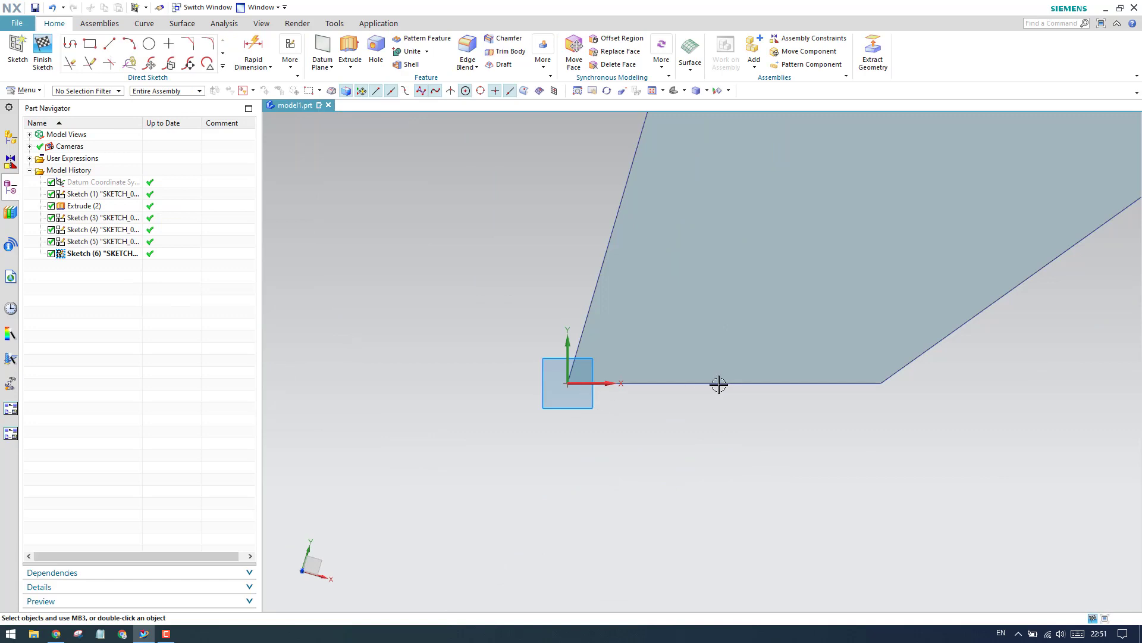
scroll(474, 438, "down", 4)
left_click(45, 68)
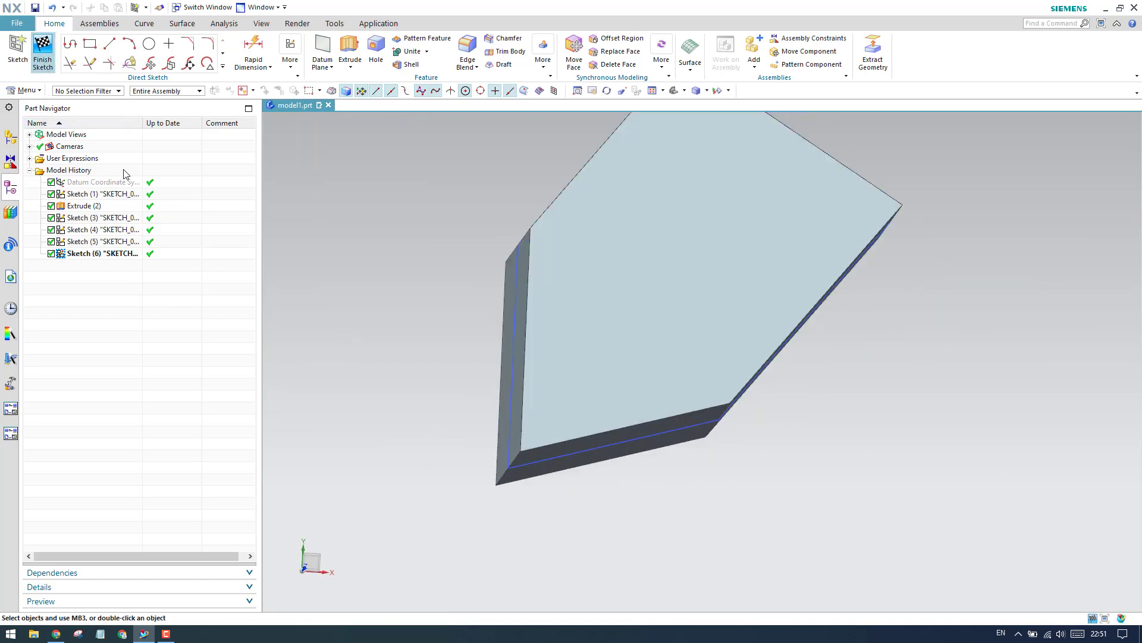